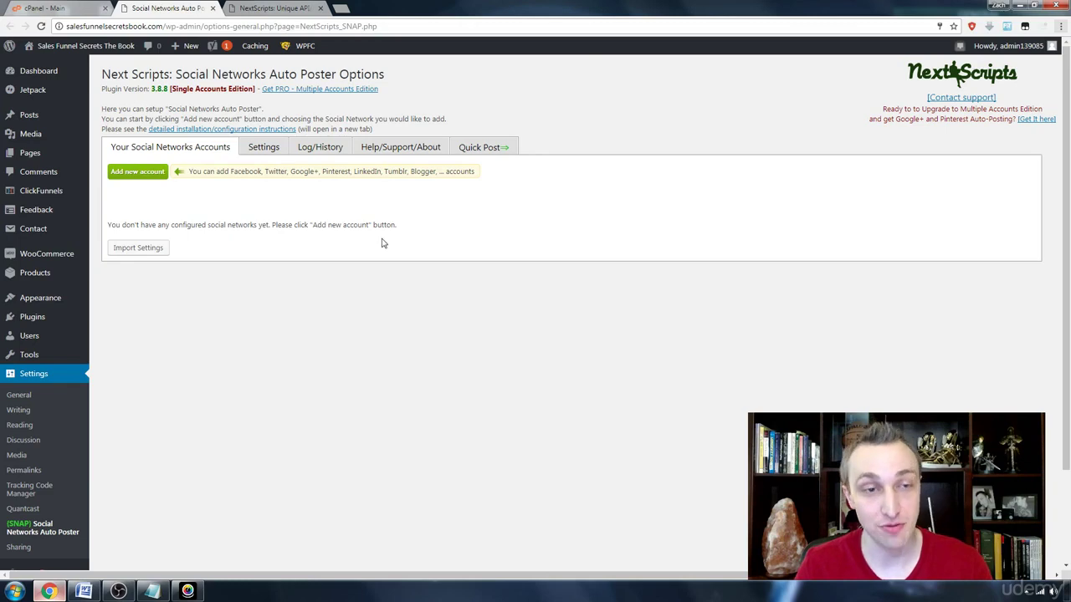
# Switch between WordPress SNAP and NextScripts, noting the multiple-accounts upgrade offer
pyautogui.hotkey('ctrl', 'Tab')
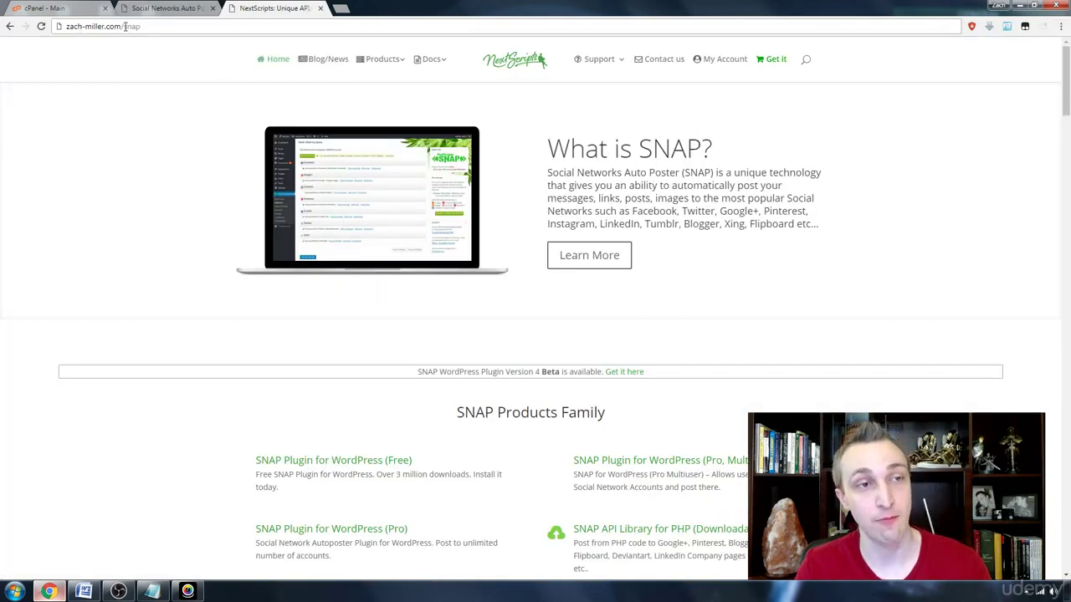
pyautogui.hotkey('ctrl', 'shift', 'Tab')
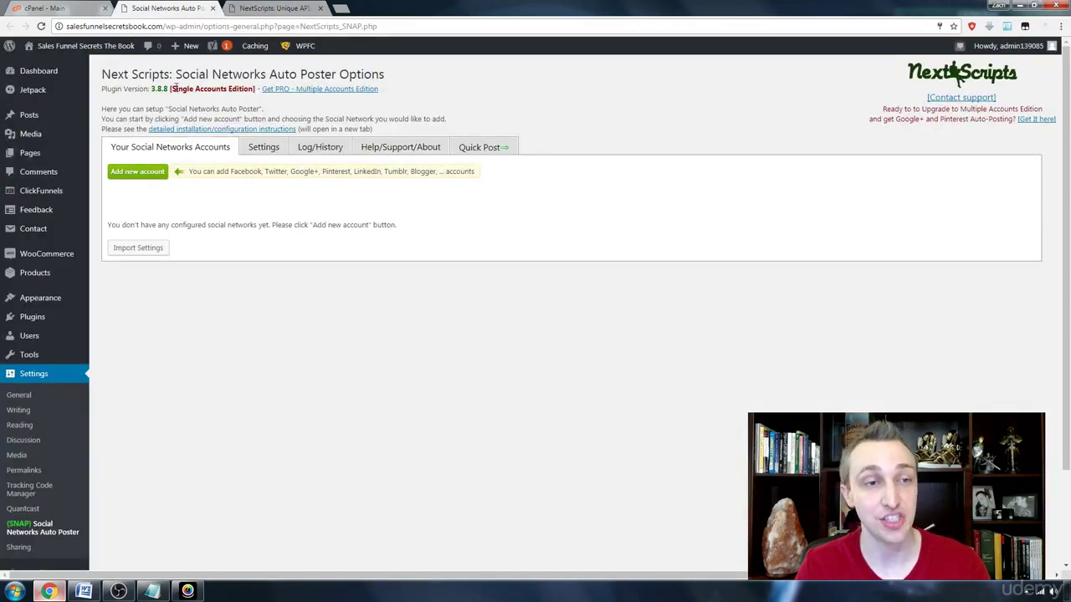
pyautogui.moveTo(387, 89); pyautogui.dragTo(262, 89)
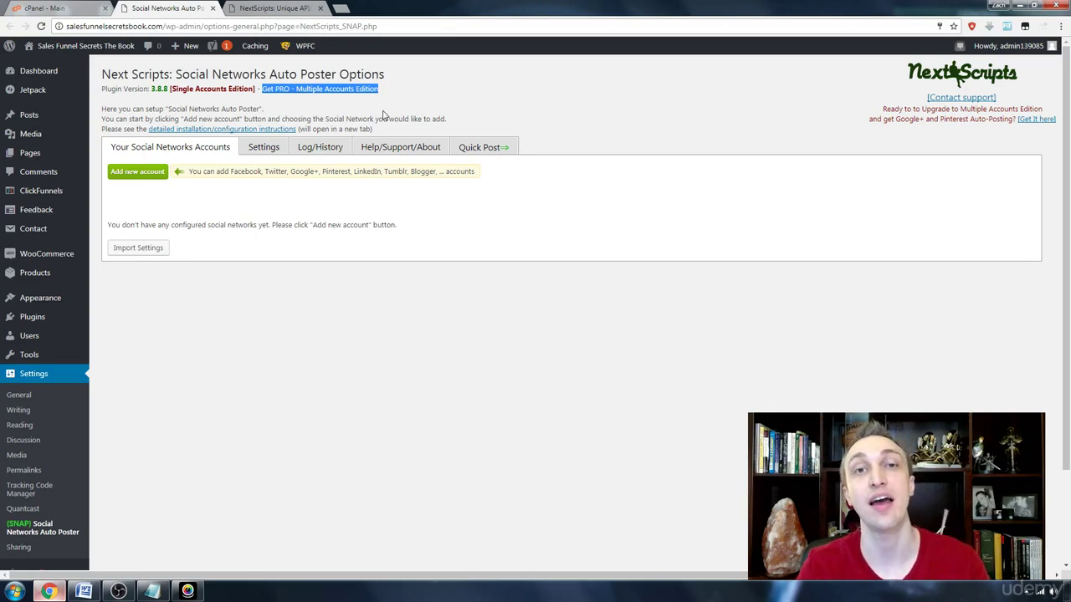
pyautogui.hotkey('ctrl', 'Tab')
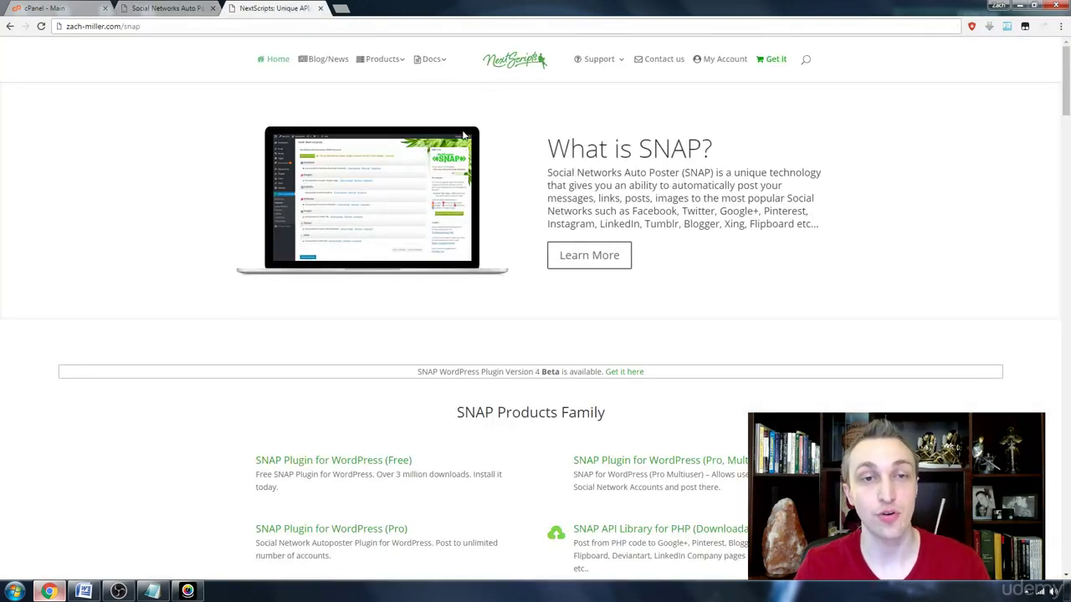
pyautogui.moveTo(429, 59)
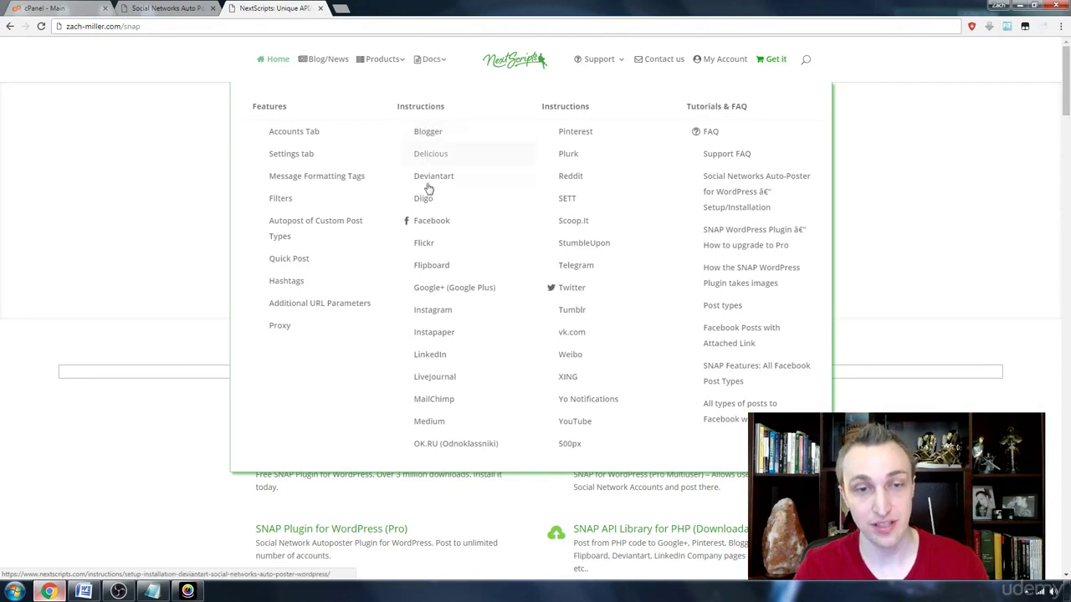
# Read the NextScripts Facebook setup guide, then return to WordPress SNAP options
pyautogui.click(427, 223)
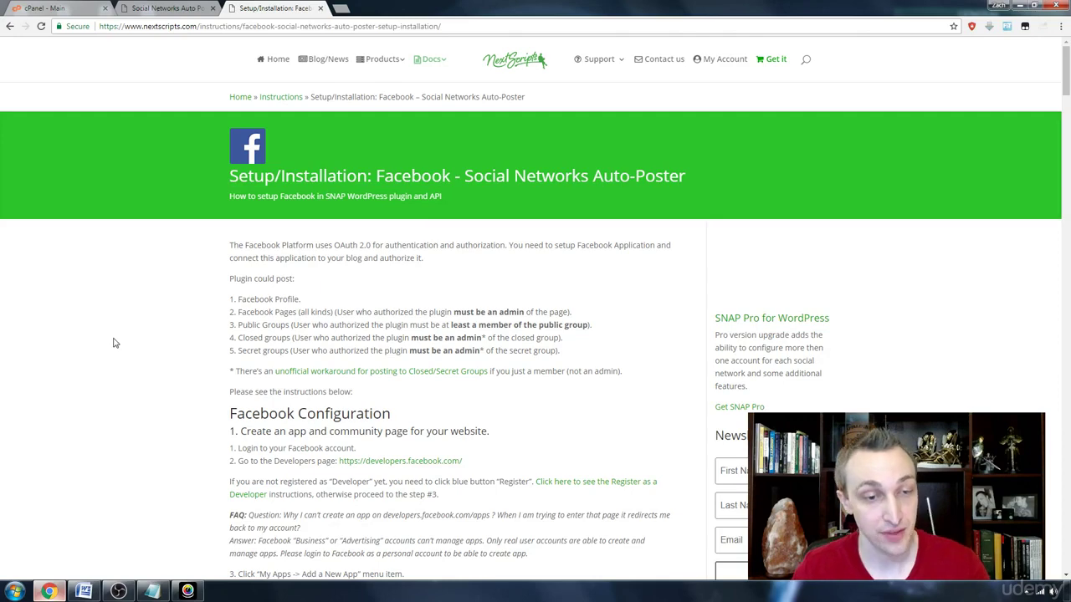
pyautogui.scroll(-1, 154, 316)
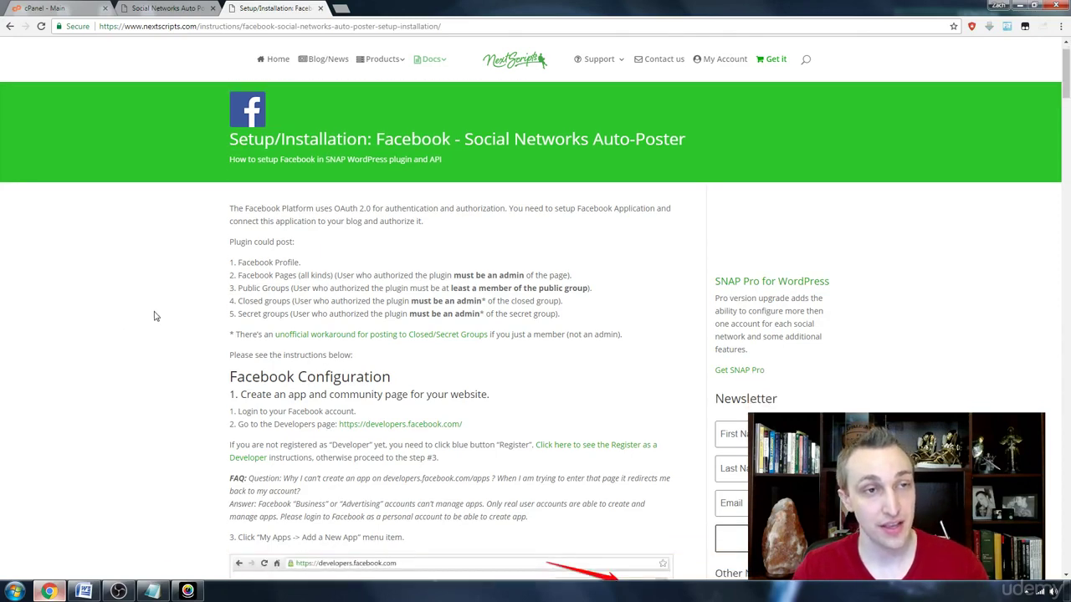
pyautogui.hotkey('ctrl', 'shift', 'Tab')
# Add a new Facebook network account and trim the nickname to 'Facebook'
pyautogui.click(142, 170)
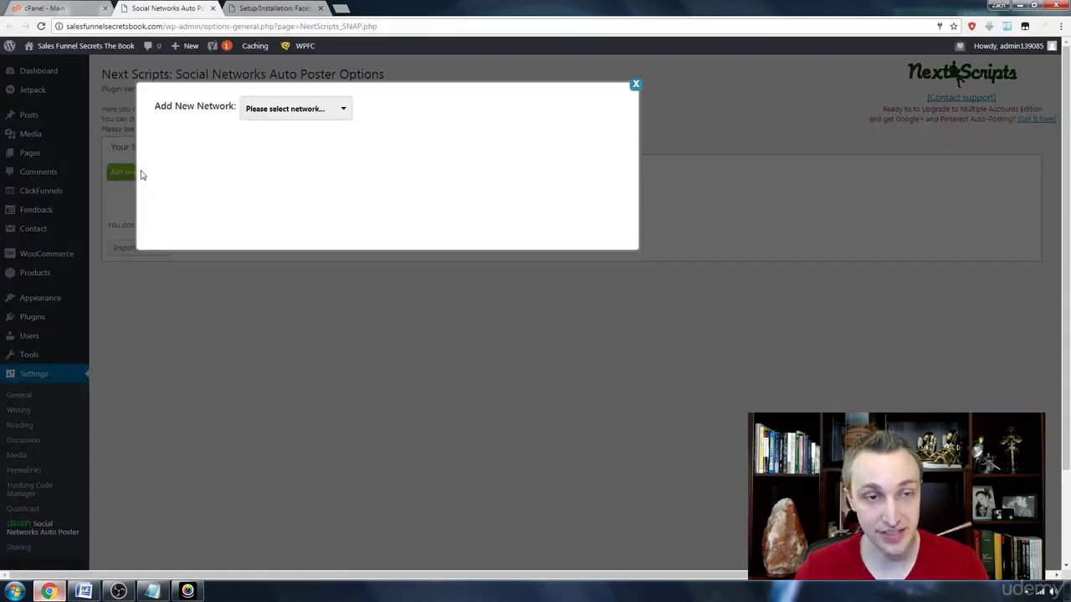
pyautogui.click(282, 115)
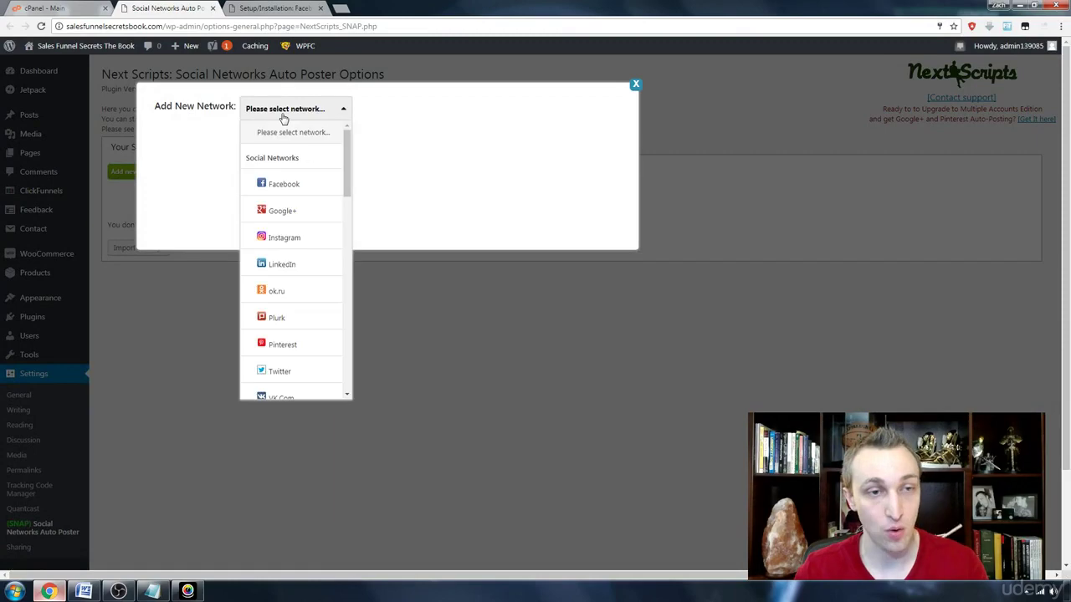
pyautogui.click(274, 192)
pyautogui.moveTo(214, 152); pyautogui.dragTo(201, 153)
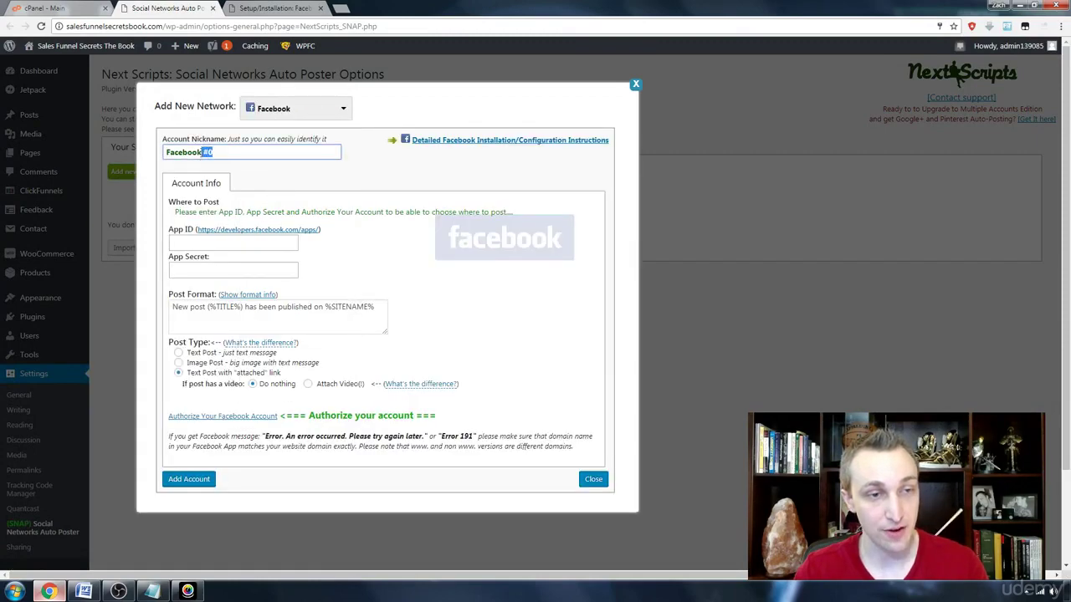
pyautogui.click(368, 258)
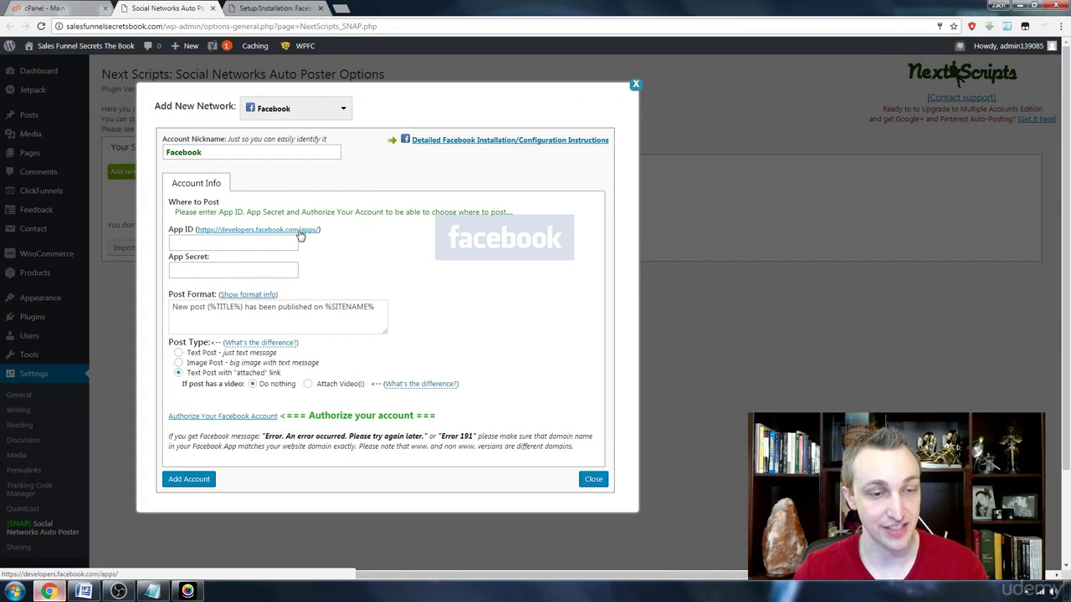
# View and close the Facebook developers apps page, then focus the App ID field
pyautogui.keyDown('ctrl'); pyautogui.click(248, 230); pyautogui.keyUp('ctrl')
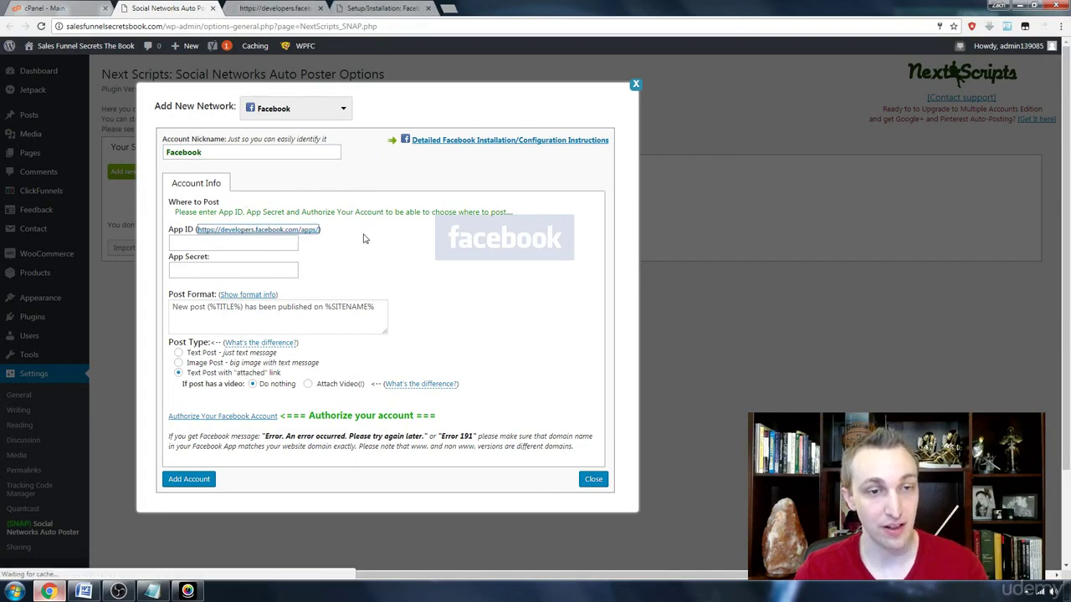
pyautogui.hotkey('ctrl', 'Tab')
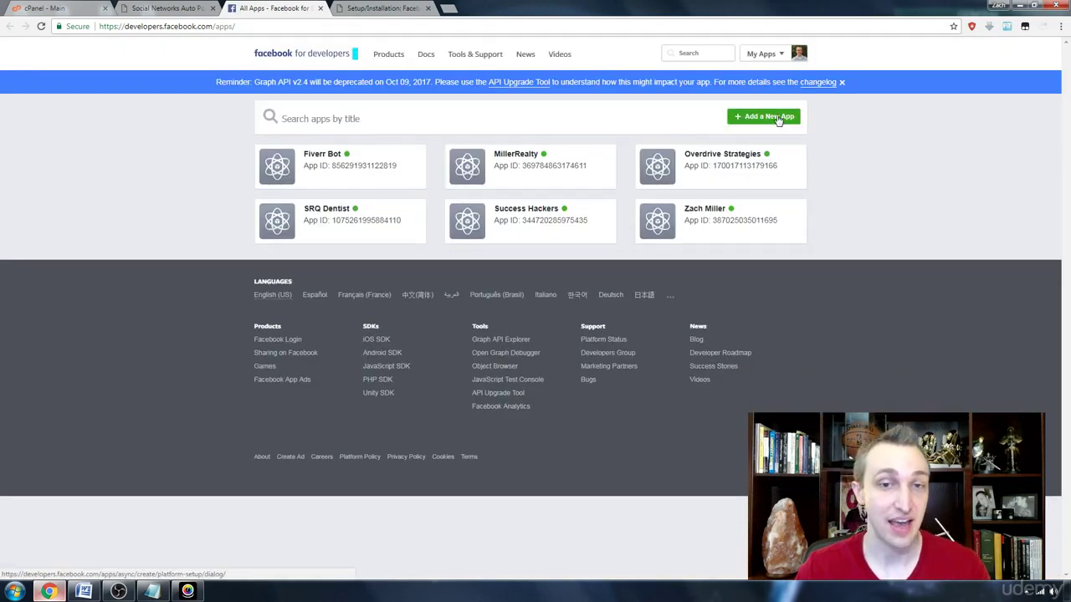
pyautogui.hotkey('ctrl', 'w')
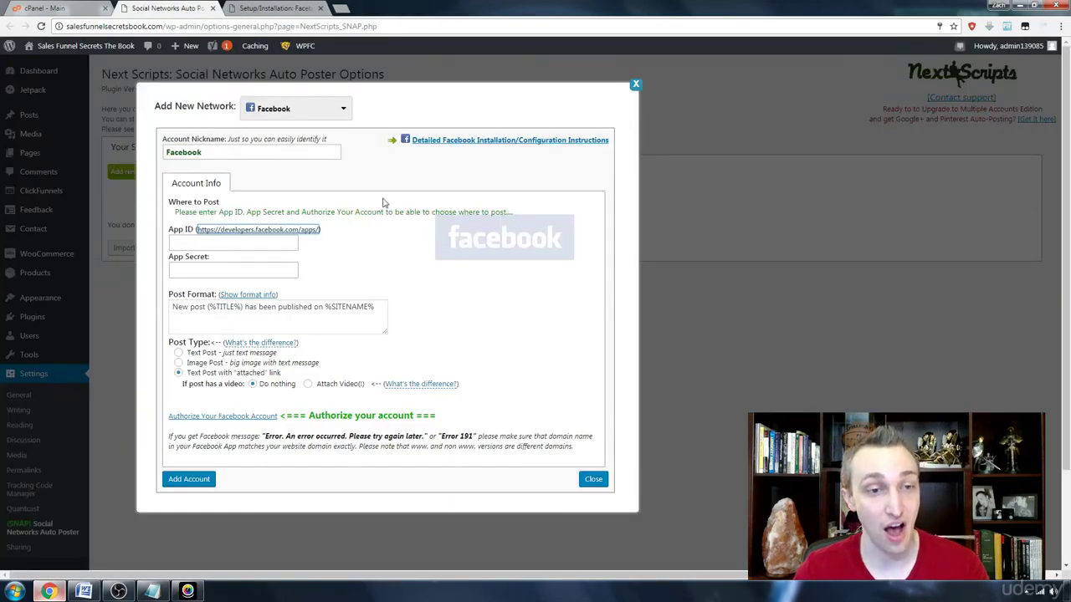
pyautogui.click(242, 244)
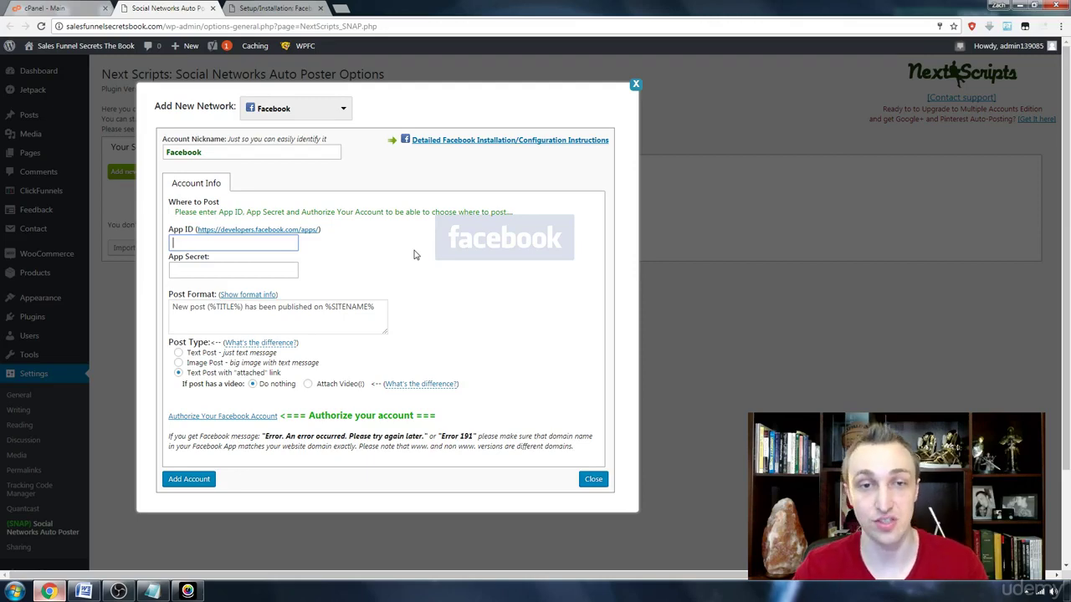
# Bring up the Facebook setup instructions and close the duplicate instructions tab
pyautogui.hotkey('ctrl', 'Tab')
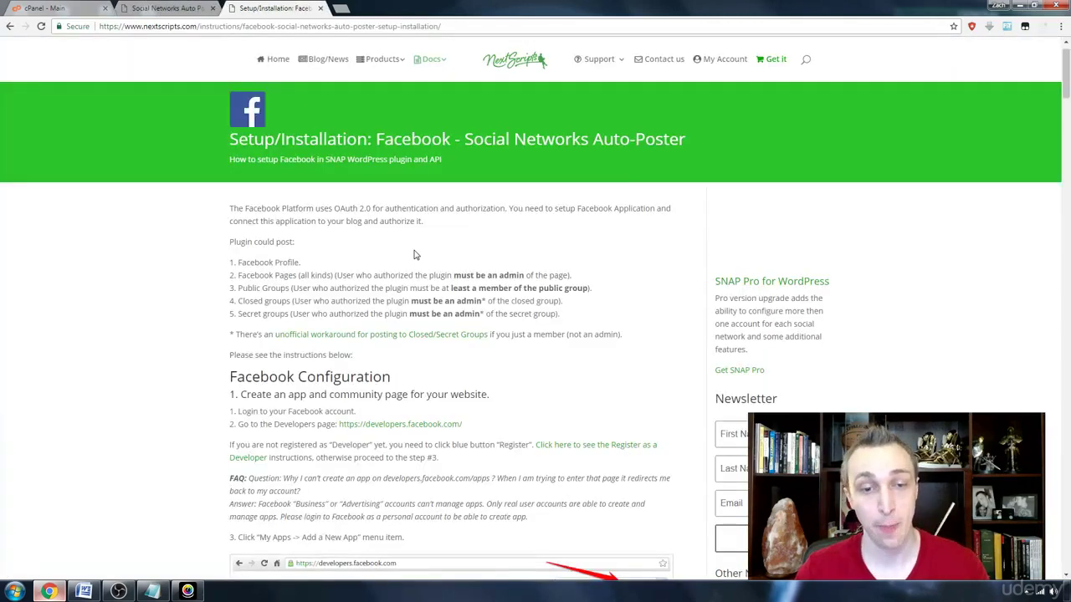
pyautogui.scroll(-1, 413, 255)
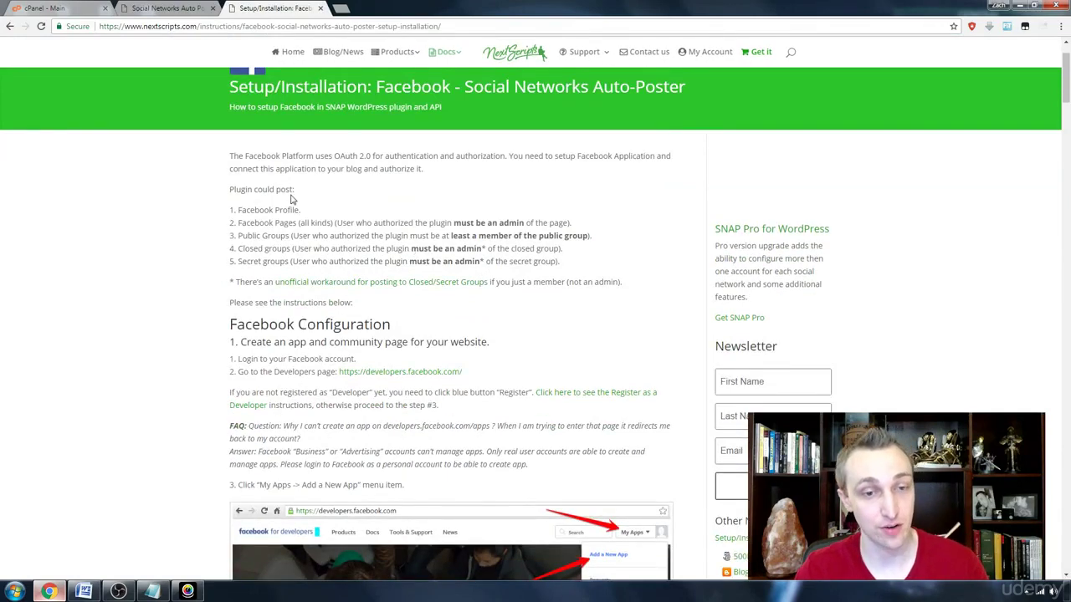
pyautogui.scroll(-2, 292, 198)
pyautogui.hotkey('ctrl', 'shift', 'Tab')
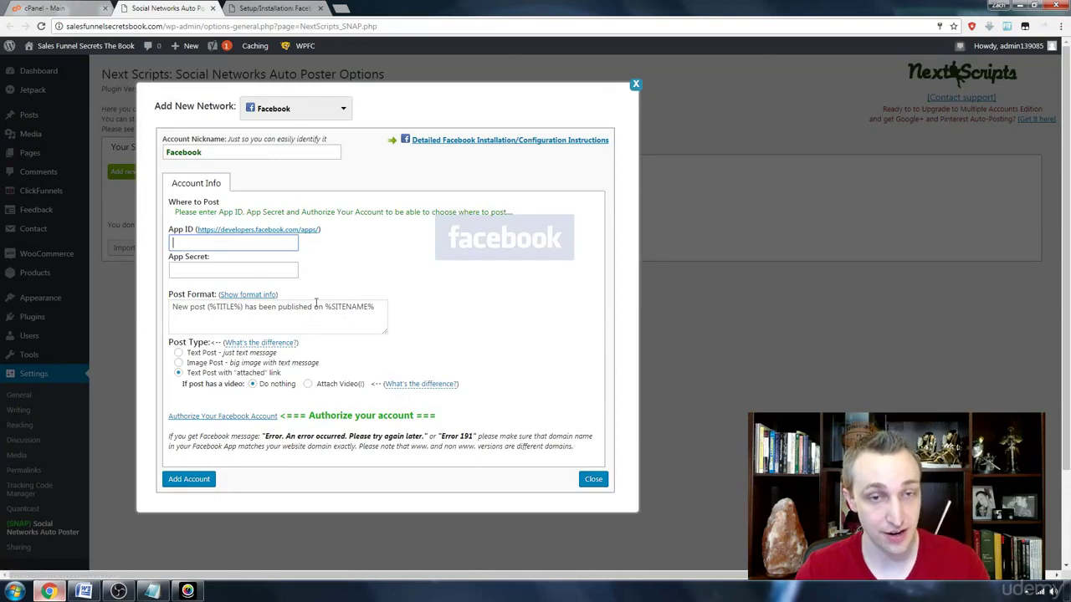
pyautogui.click(450, 140)
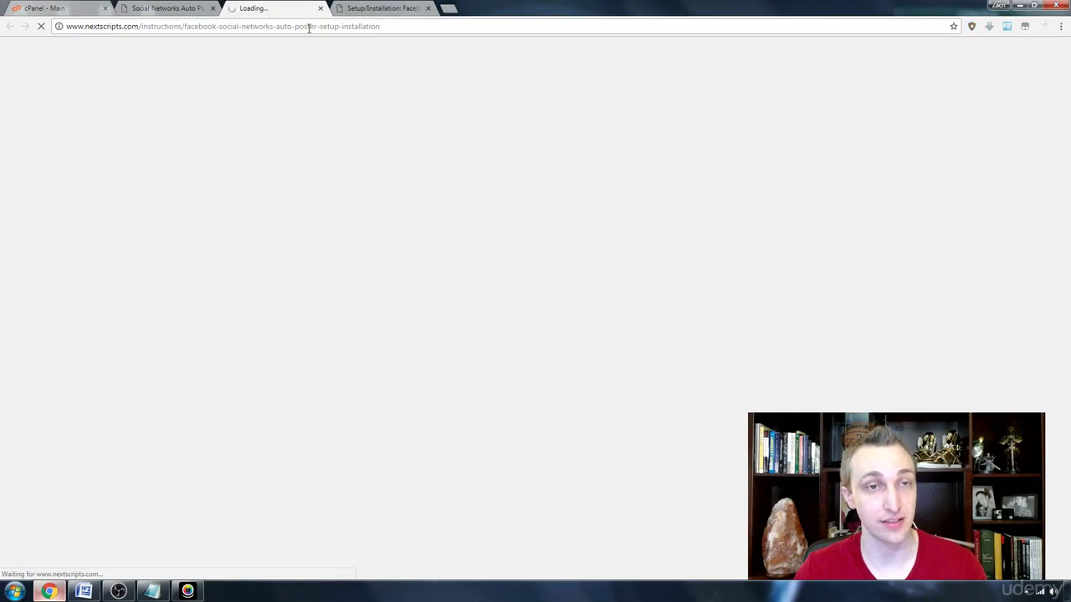
pyautogui.click(366, 8)
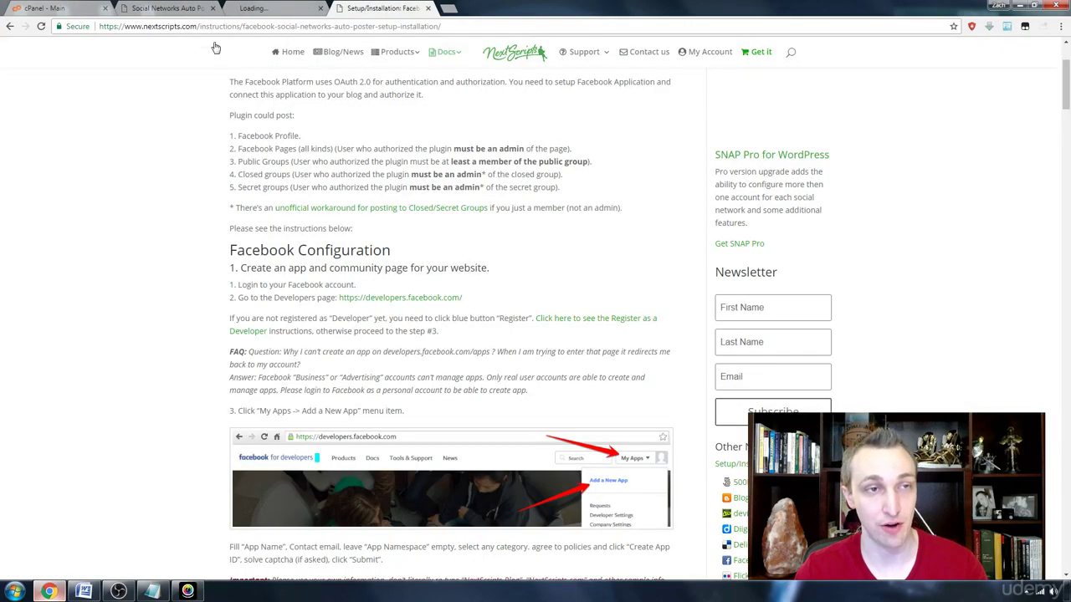
pyautogui.hotkey('ctrl', 'shift', 'Tab')
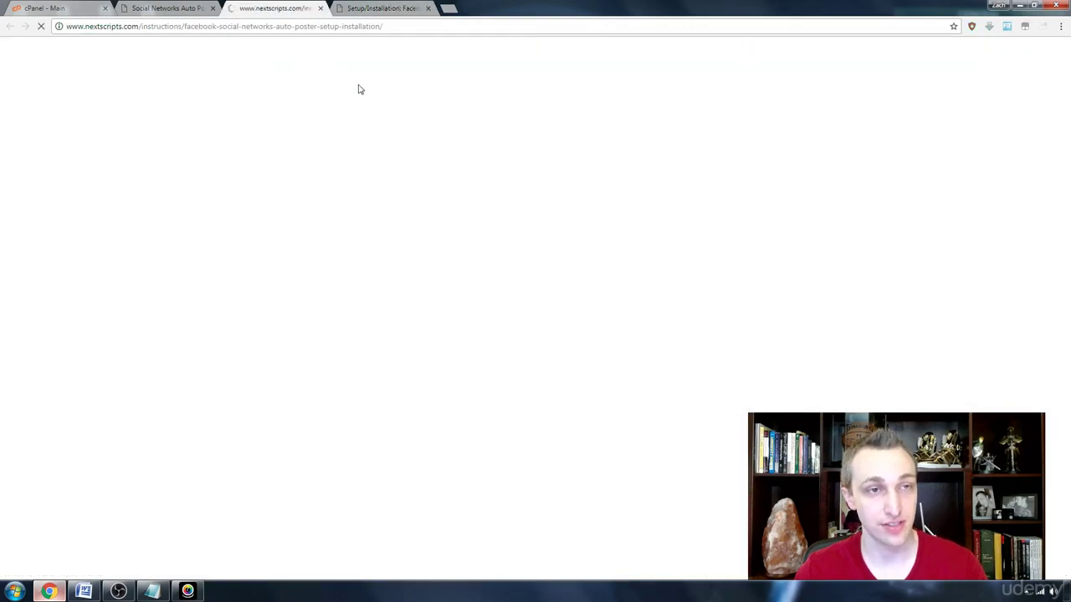
pyautogui.hotkey('ctrl', 'w')
# Read the guide's step about visiting the Facebook developers page and continue down
pyautogui.scroll(-2, 245, 240)
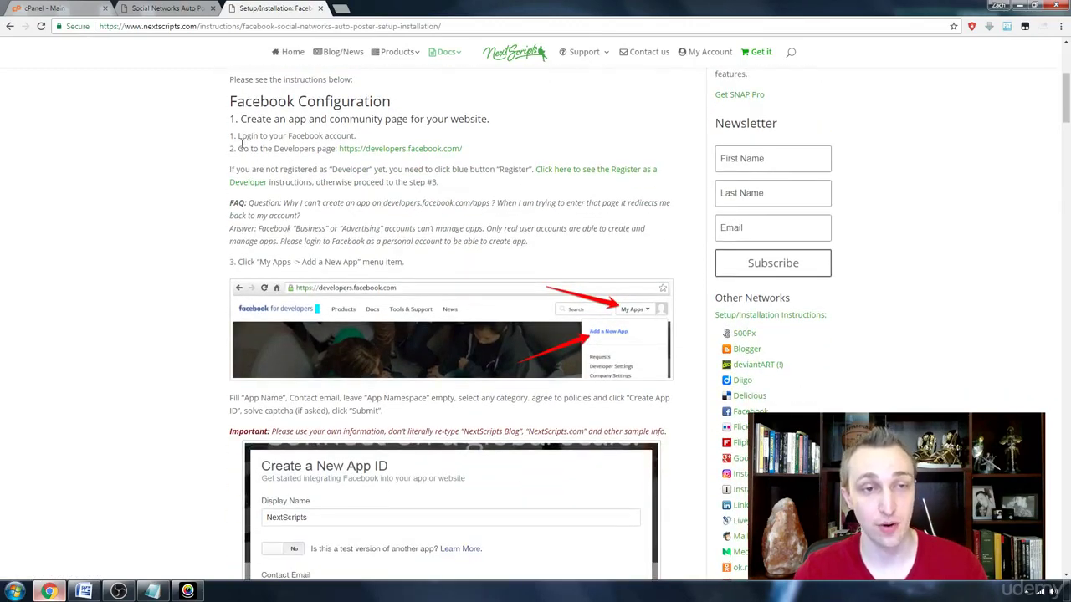
pyautogui.moveTo(239, 149); pyautogui.dragTo(469, 157)
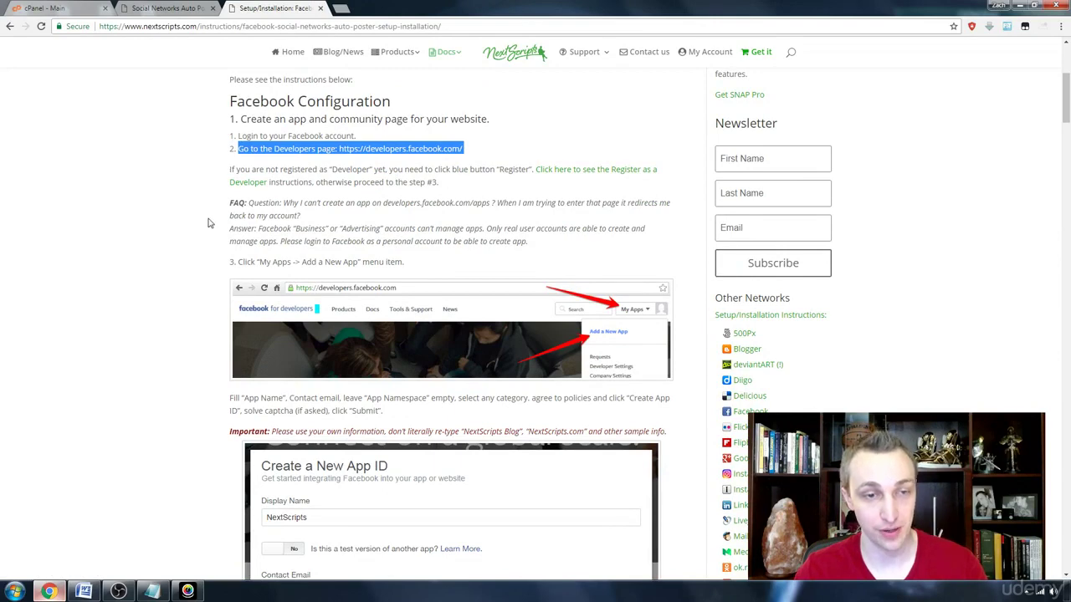
pyautogui.scroll(-1, 209, 223)
pyautogui.scroll(-1, 210, 221)
pyautogui.scroll(-1, 209, 217)
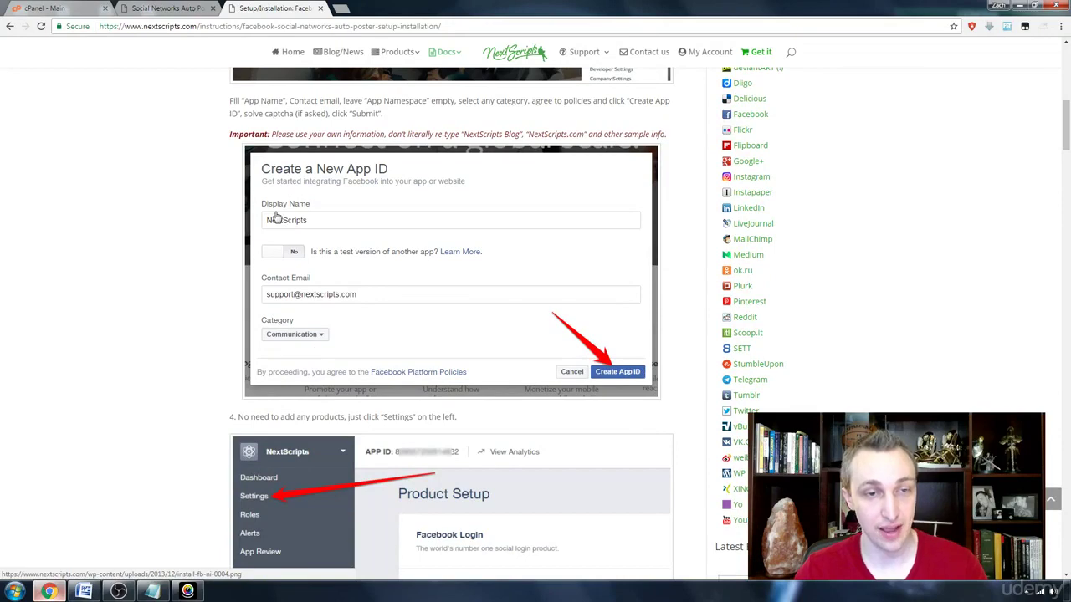
pyautogui.scroll(-1, 214, 281)
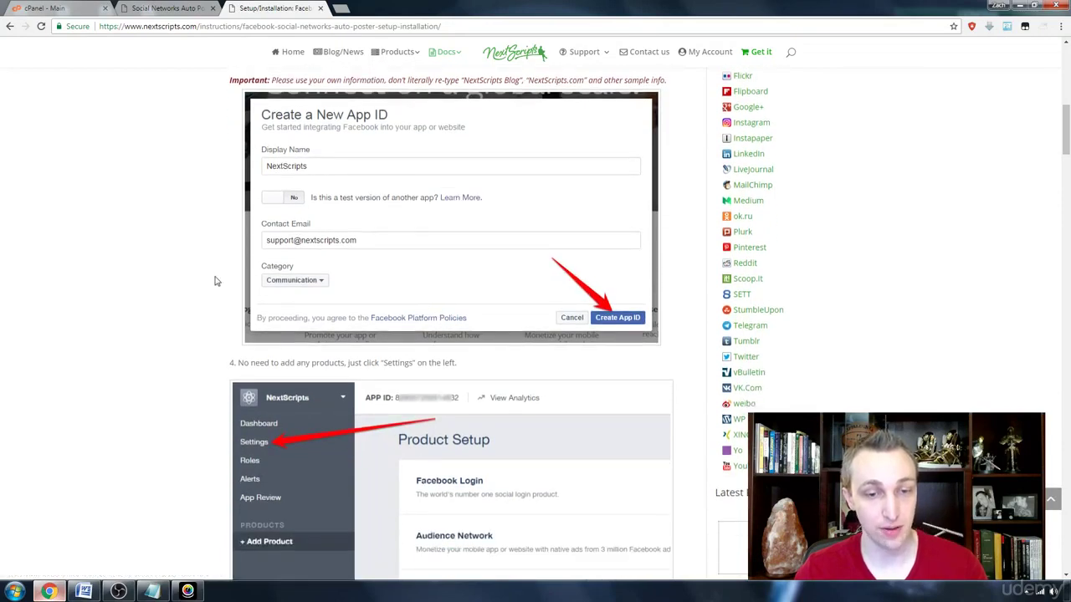
pyautogui.scroll(-1, 214, 281)
pyautogui.scroll(-1, 214, 281)
pyautogui.scroll(-1, 215, 281)
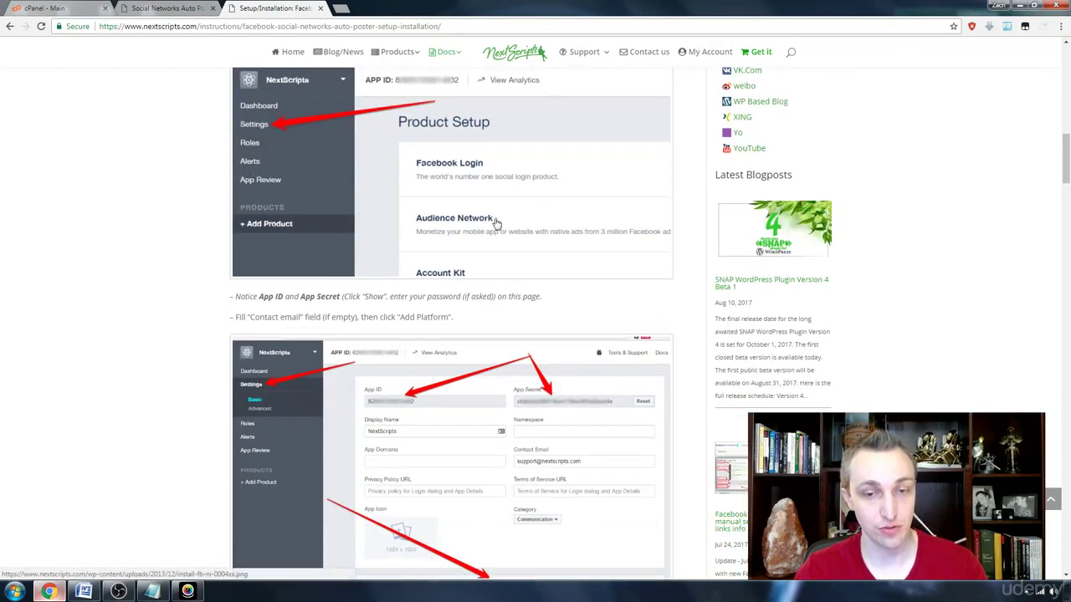
pyautogui.scroll(-2, 483, 332)
pyautogui.scroll(-1, 484, 332)
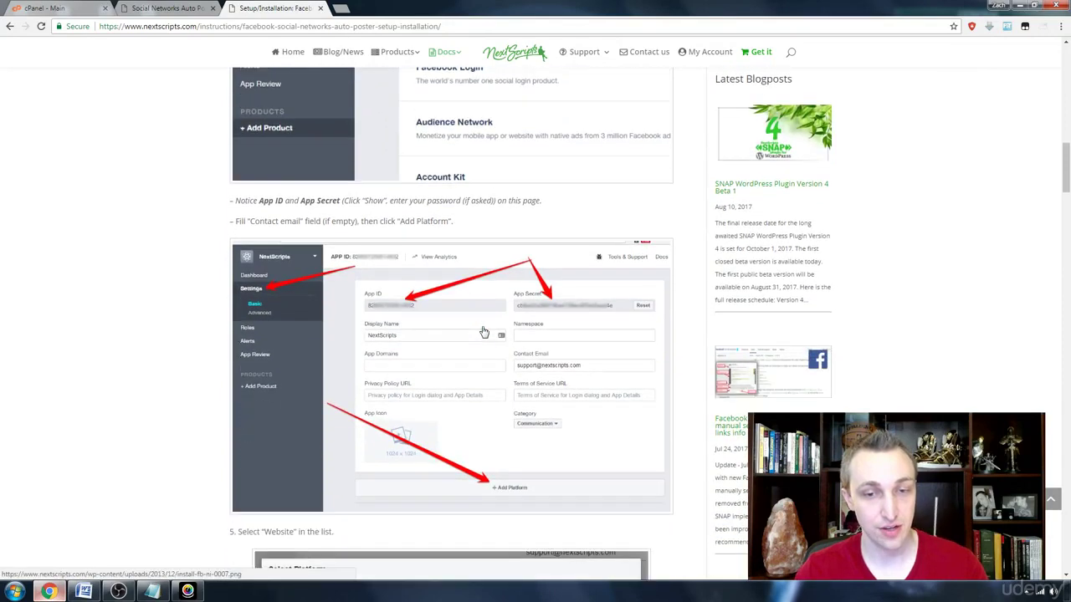
pyautogui.scroll(-1, 488, 307)
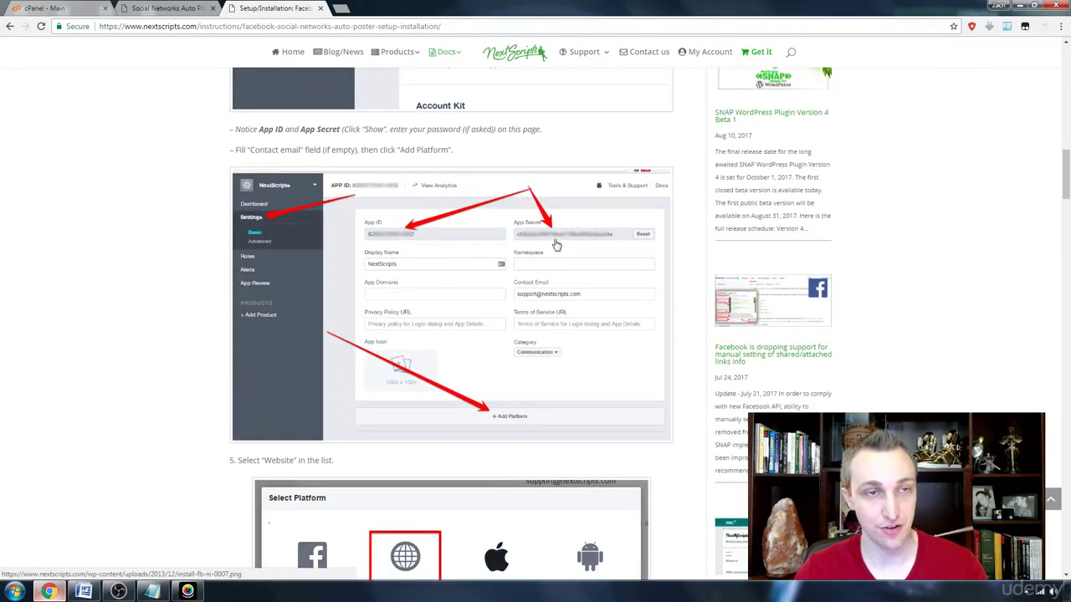
# Scroll the guide to the App Domains and Site URL settings example
pyautogui.hotkey('ctrl', 'shift', 'Tab')
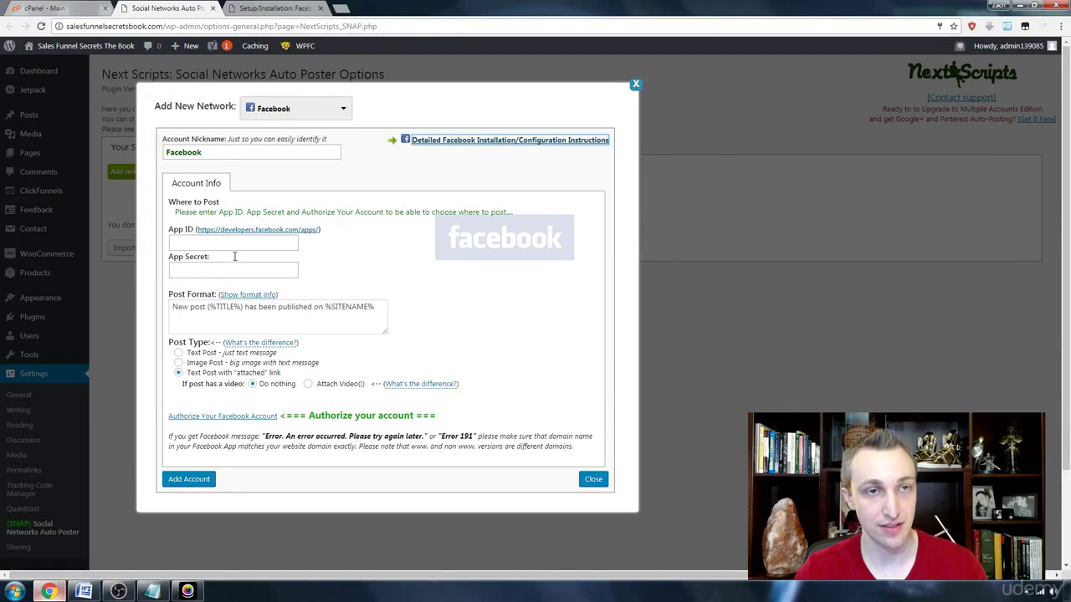
pyautogui.hotkey('ctrl', 'Tab')
pyautogui.scroll(-1, 481, 416)
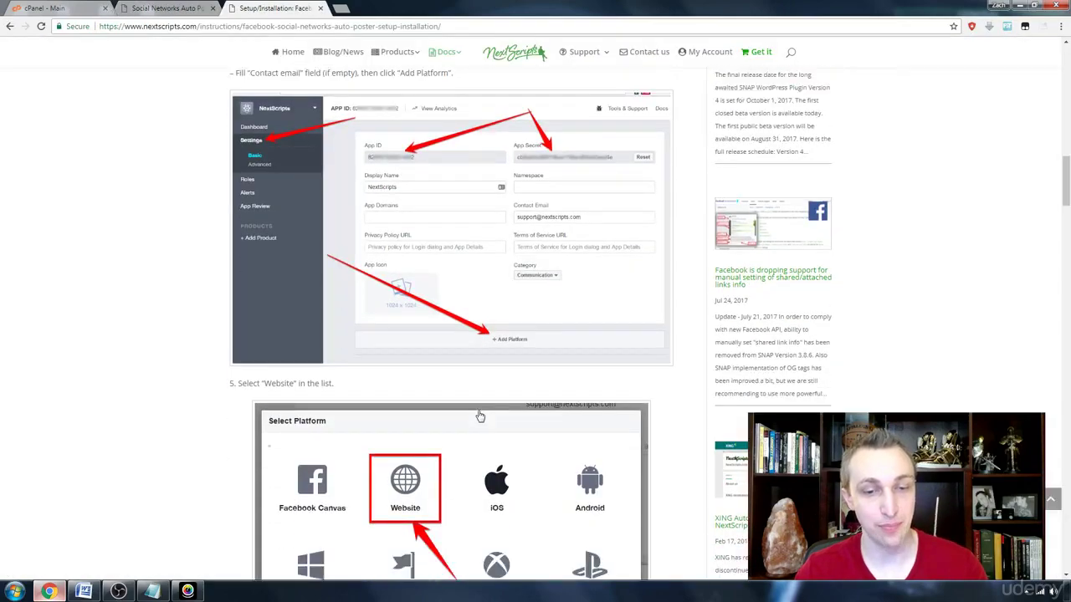
pyautogui.scroll(-1, 481, 343)
pyautogui.scroll(-1, 410, 418)
pyautogui.scroll(-1, 409, 361)
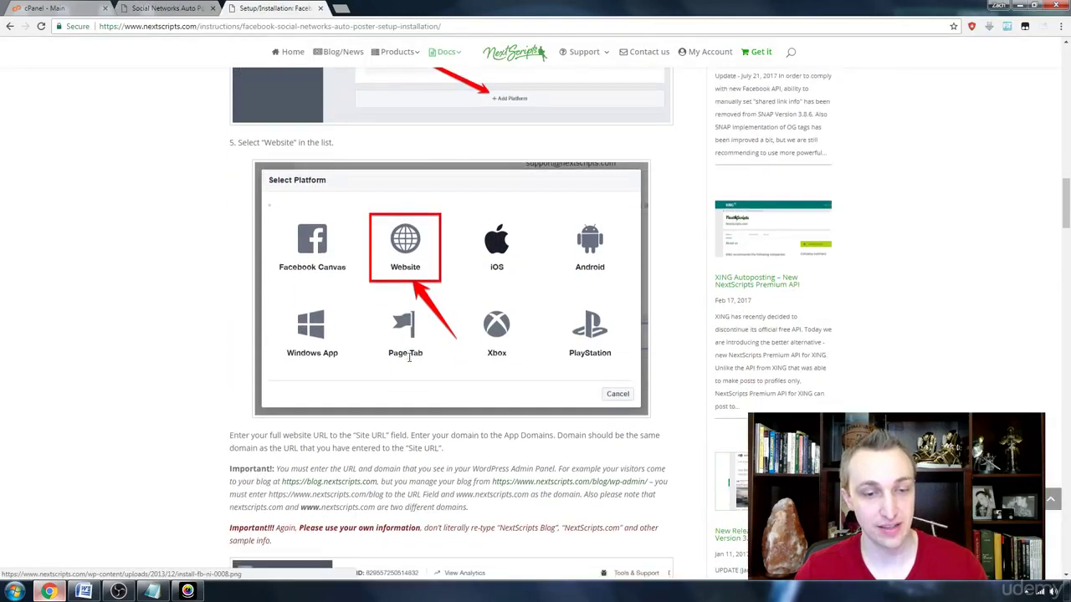
pyautogui.scroll(-2, 410, 362)
pyautogui.scroll(-1, 410, 362)
pyautogui.scroll(-2, 410, 361)
pyautogui.scroll(-1, 410, 361)
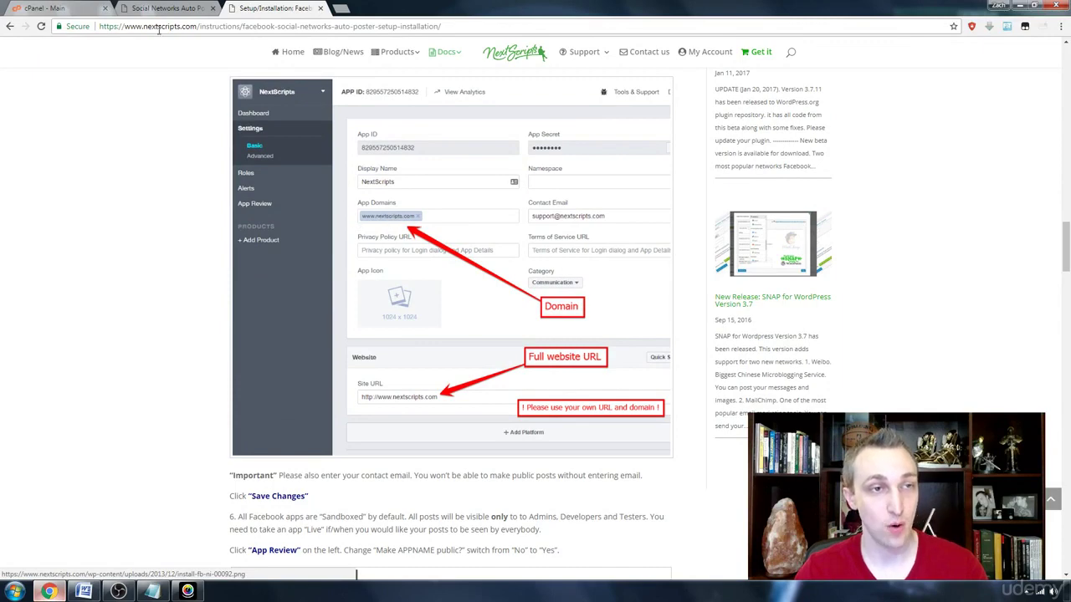
# Compare the guide's domain with your own WordPress site's domain
pyautogui.moveTo(126, 26); pyautogui.dragTo(187, 32)
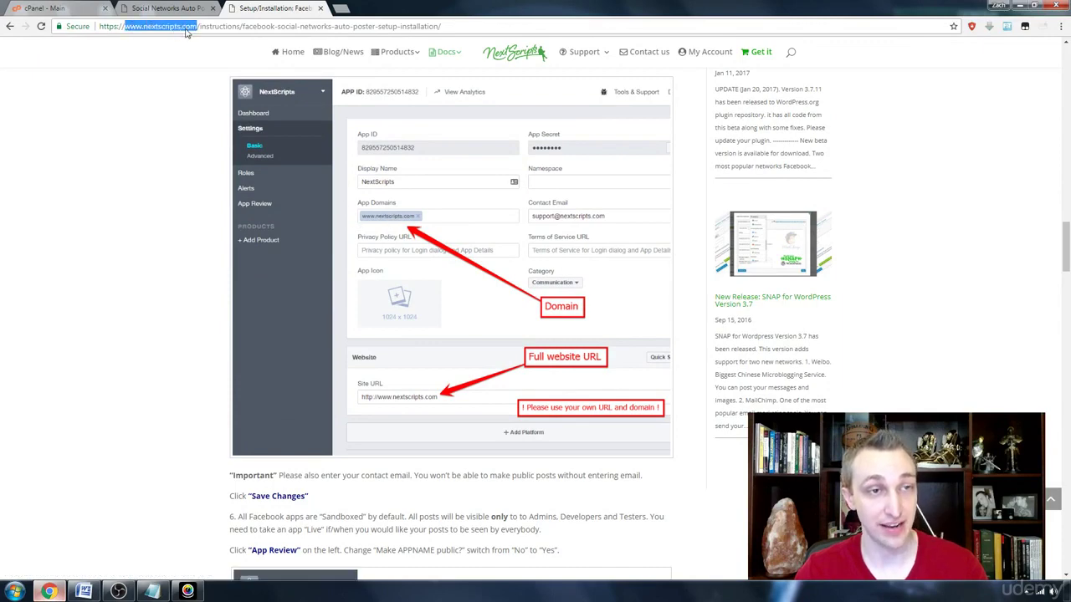
pyautogui.hotkey('ctrl', 'shift', 'Tab')
pyautogui.moveTo(101, 26); pyautogui.dragTo(154, 30)
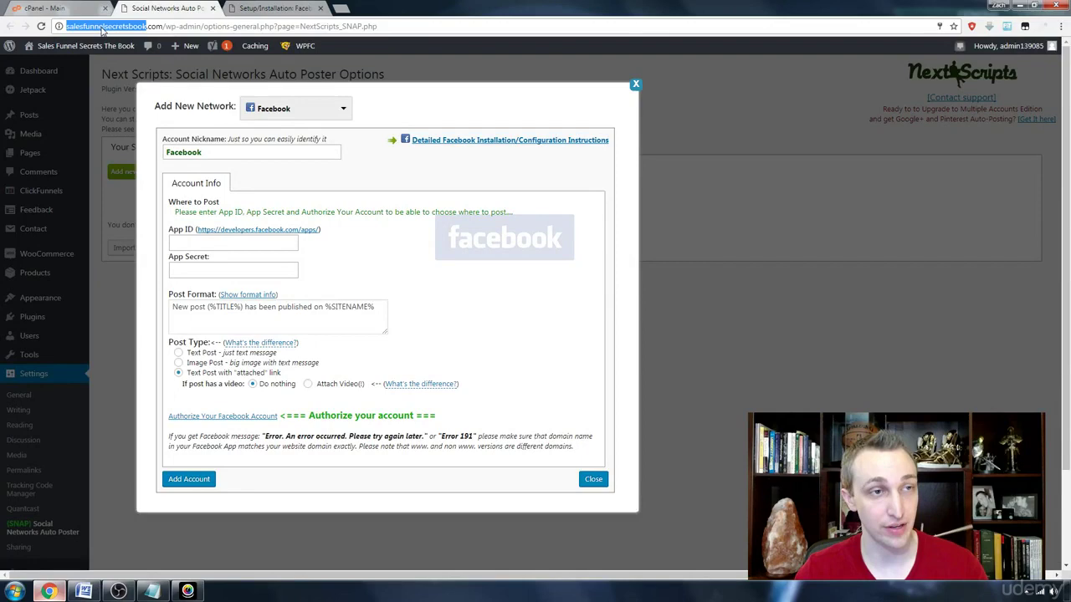
pyautogui.hotkey('ctrl', 'Tab')
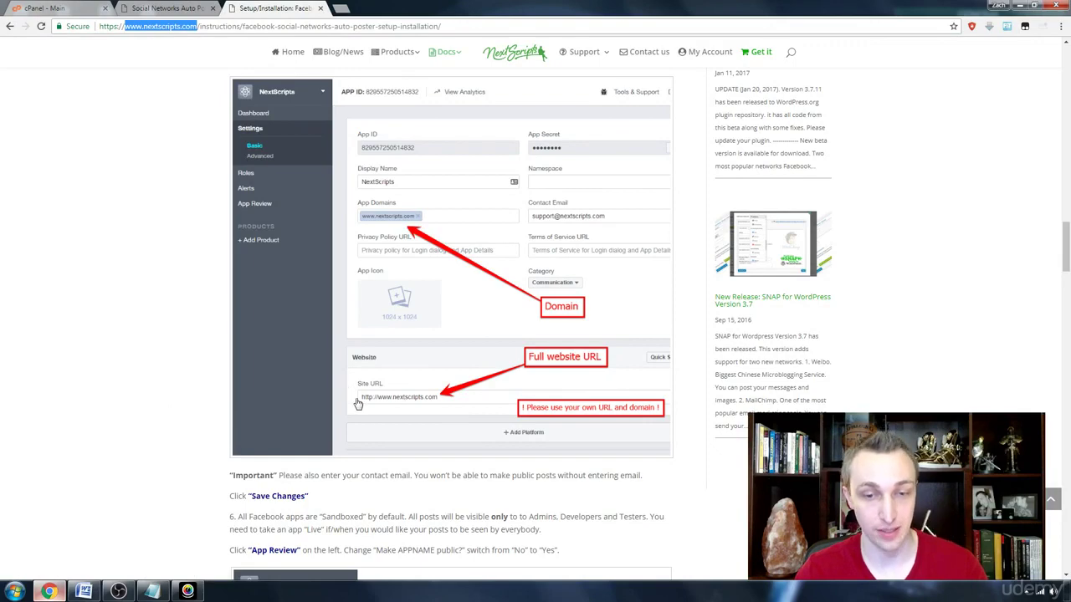
# Read the guide's App Review and Connect Facebook steps
pyautogui.click(151, 343)
pyautogui.scroll(-1, 151, 343)
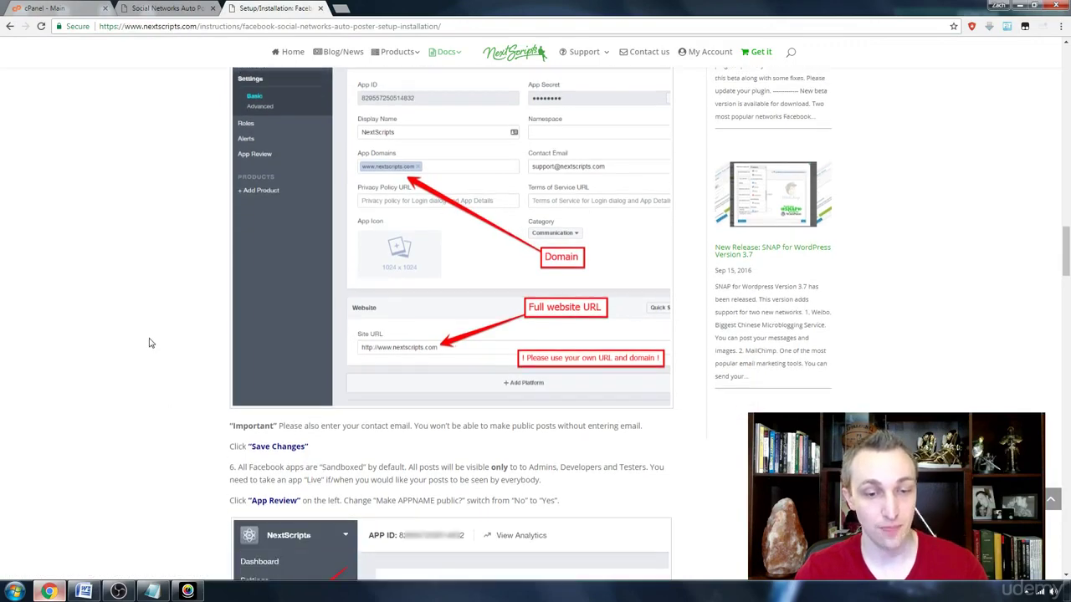
pyautogui.scroll(-2, 151, 343)
pyautogui.scroll(-3, 150, 343)
pyautogui.scroll(1, 313, 261)
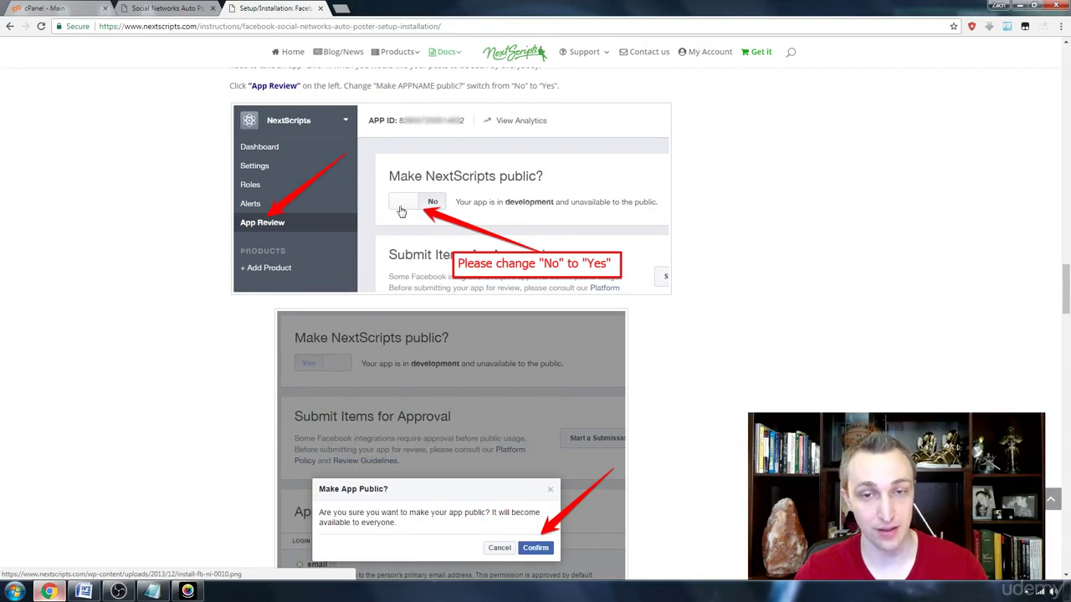
pyautogui.scroll(-1, 204, 338)
pyautogui.scroll(-2, 203, 337)
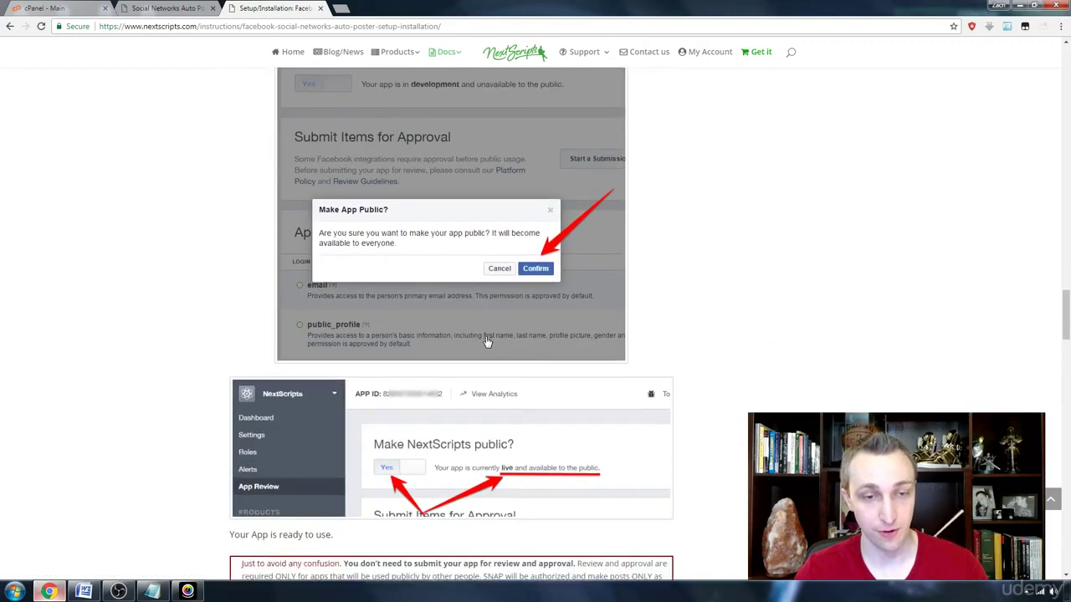
pyautogui.scroll(-1, 502, 359)
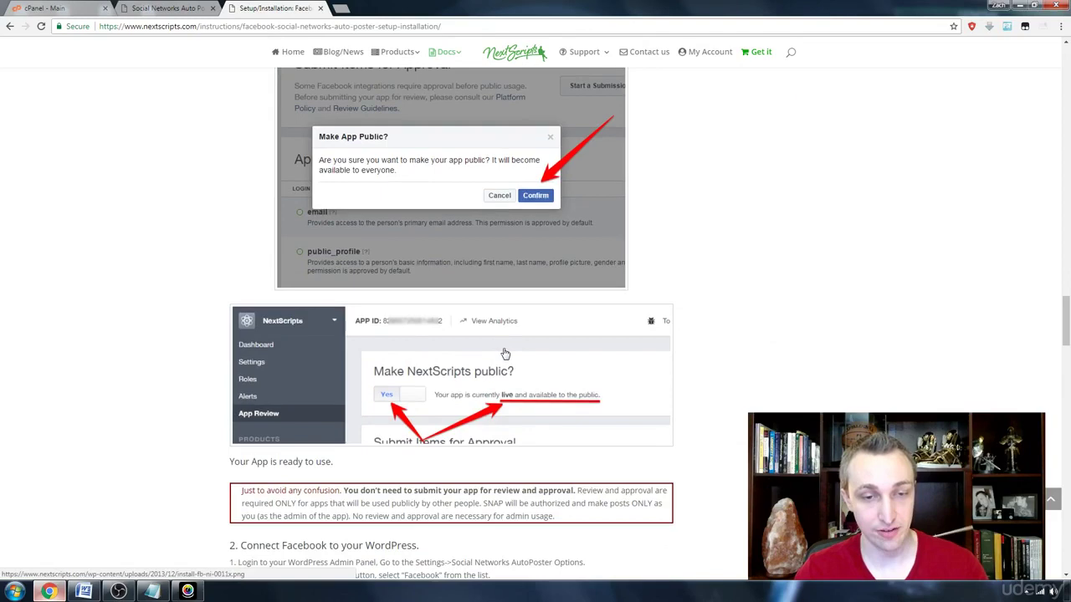
pyautogui.scroll(-1, 460, 358)
pyautogui.scroll(-1, 494, 339)
pyautogui.scroll(-1, 494, 339)
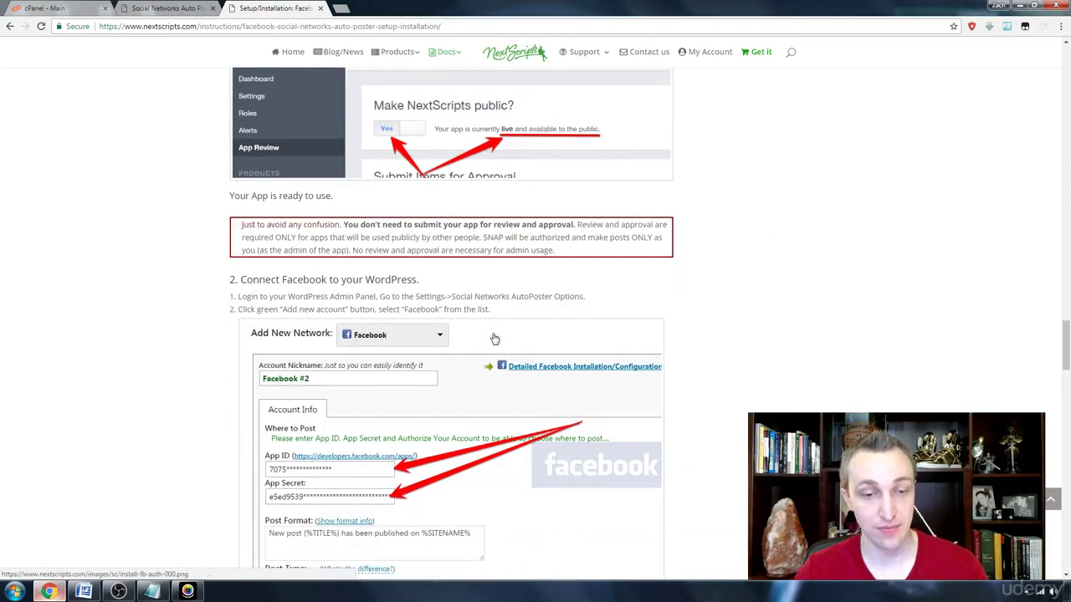
pyautogui.scroll(-1, 494, 339)
pyautogui.scroll(-1, 311, 391)
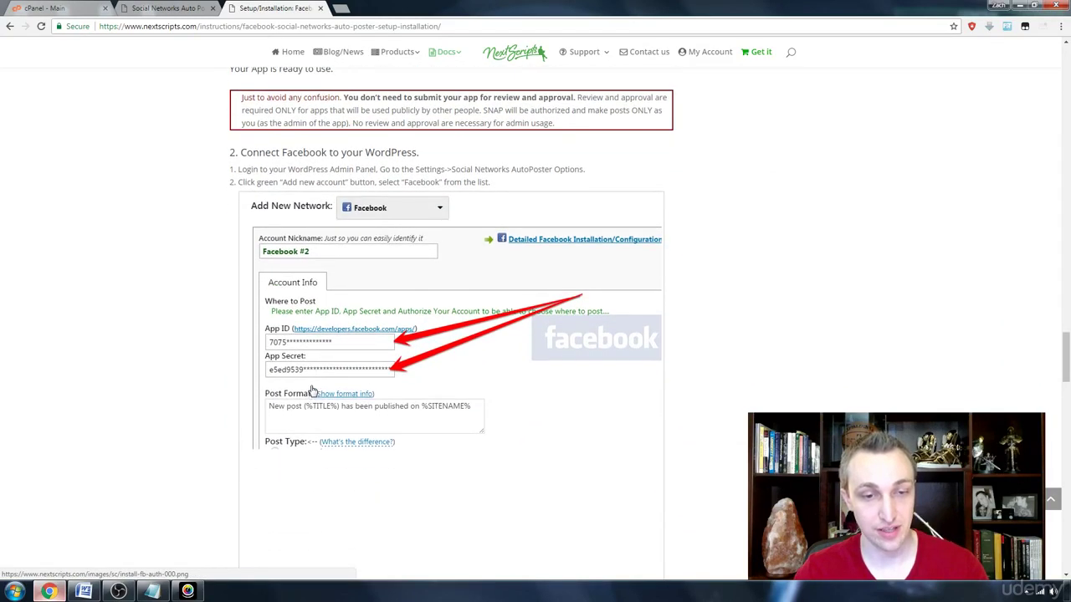
pyautogui.scroll(-3, 311, 390)
pyautogui.scroll(-2, 311, 391)
pyautogui.scroll(-1, 311, 390)
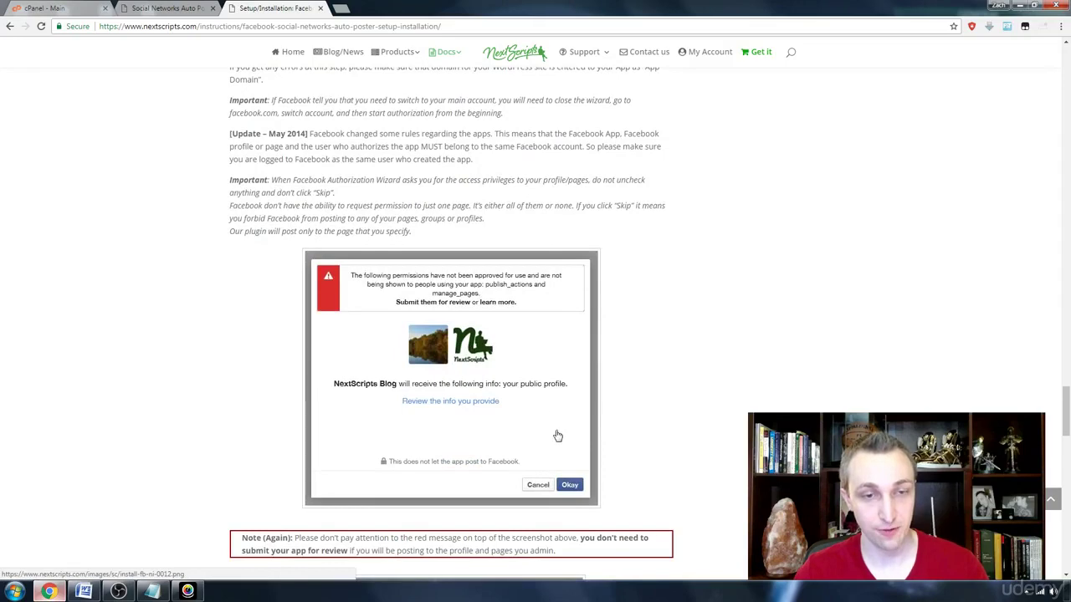
pyautogui.scroll(-2, 569, 483)
pyautogui.scroll(-2, 569, 484)
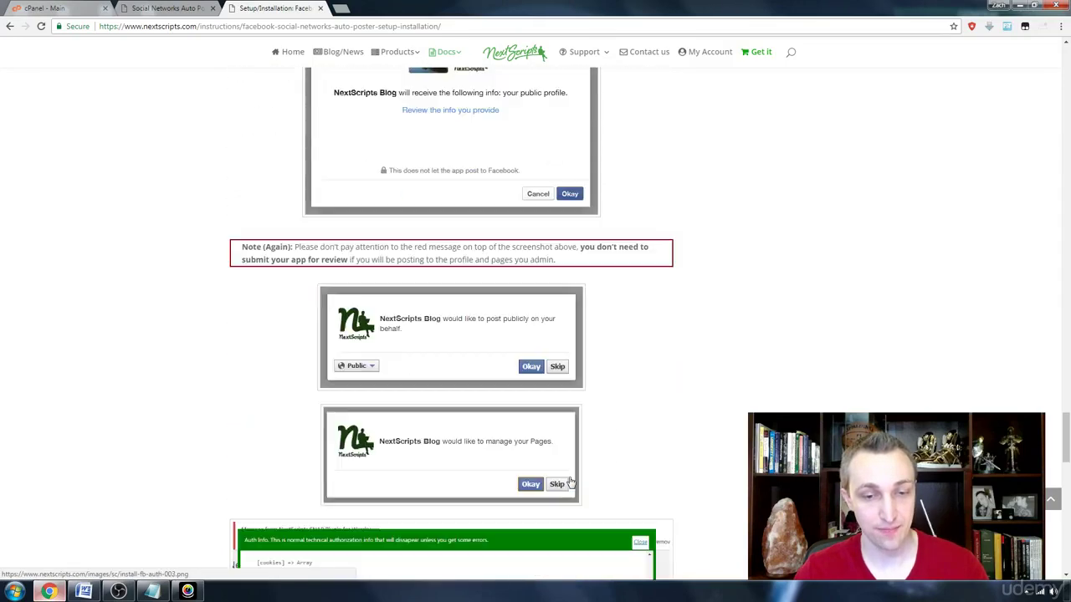
pyautogui.scroll(-1, 528, 377)
pyautogui.scroll(-1, 558, 292)
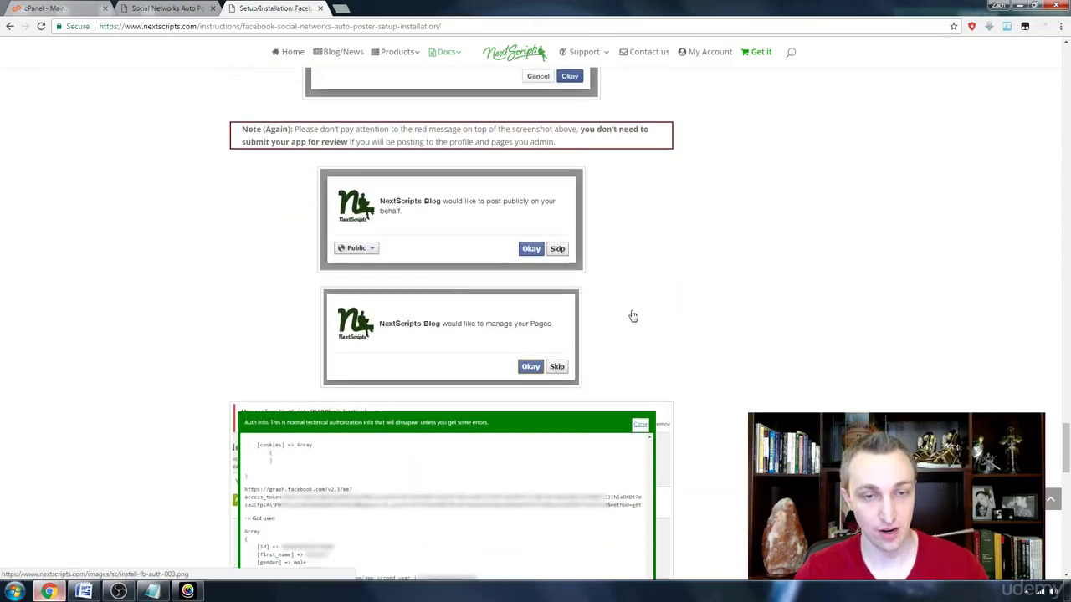
pyautogui.scroll(-1, 631, 313)
pyautogui.scroll(-1, 631, 313)
pyautogui.scroll(-2, 633, 316)
pyautogui.scroll(-1, 633, 316)
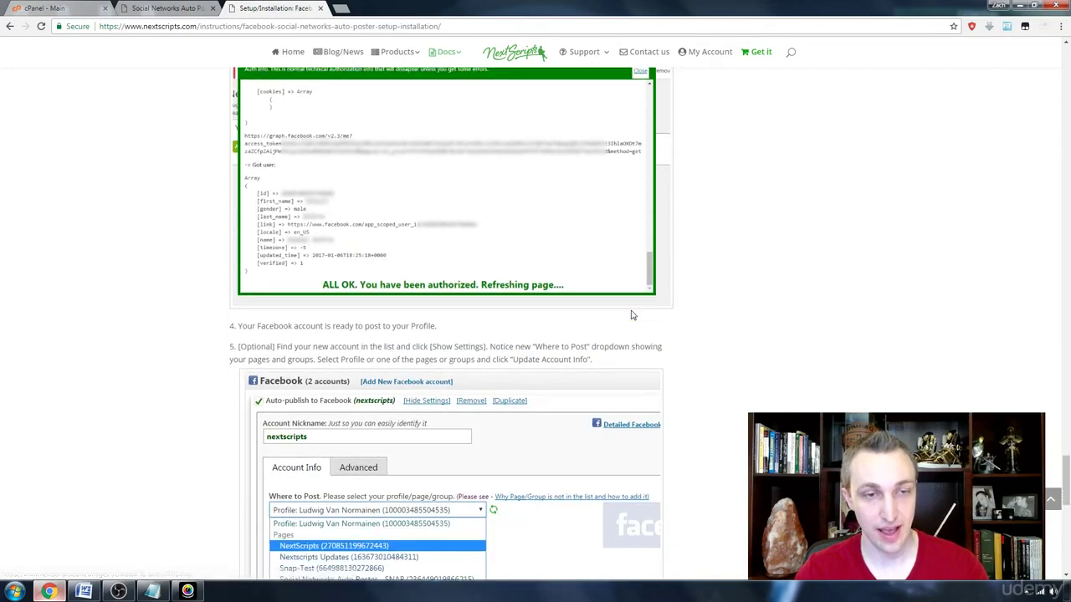
# Read the authorization steps through the Where to Post example
pyautogui.hotkey('ctrl', 'shift', 'Tab')
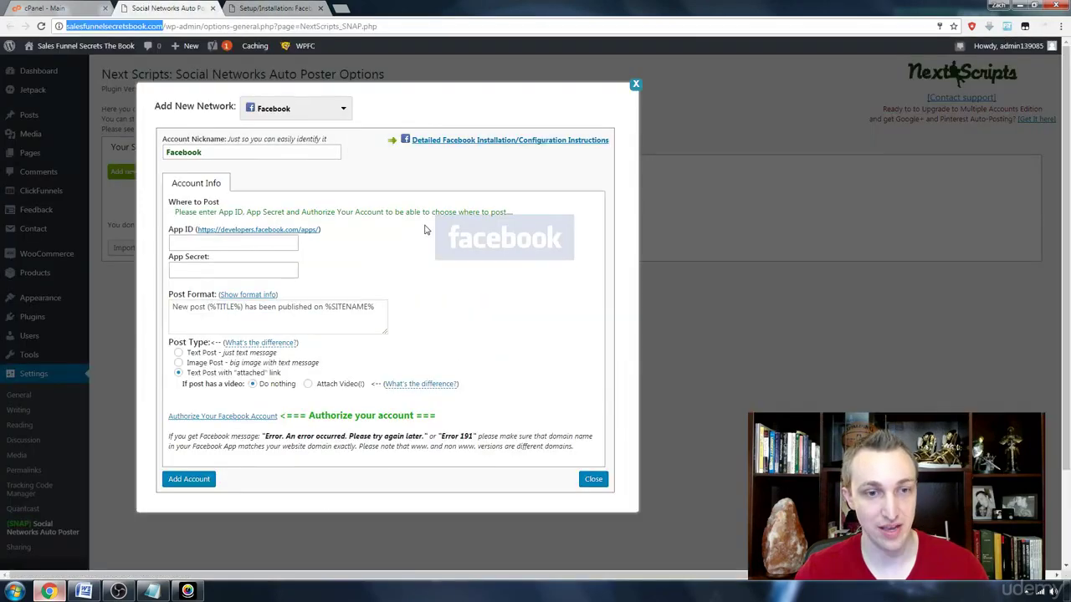
pyautogui.hotkey('ctrl', 'Tab')
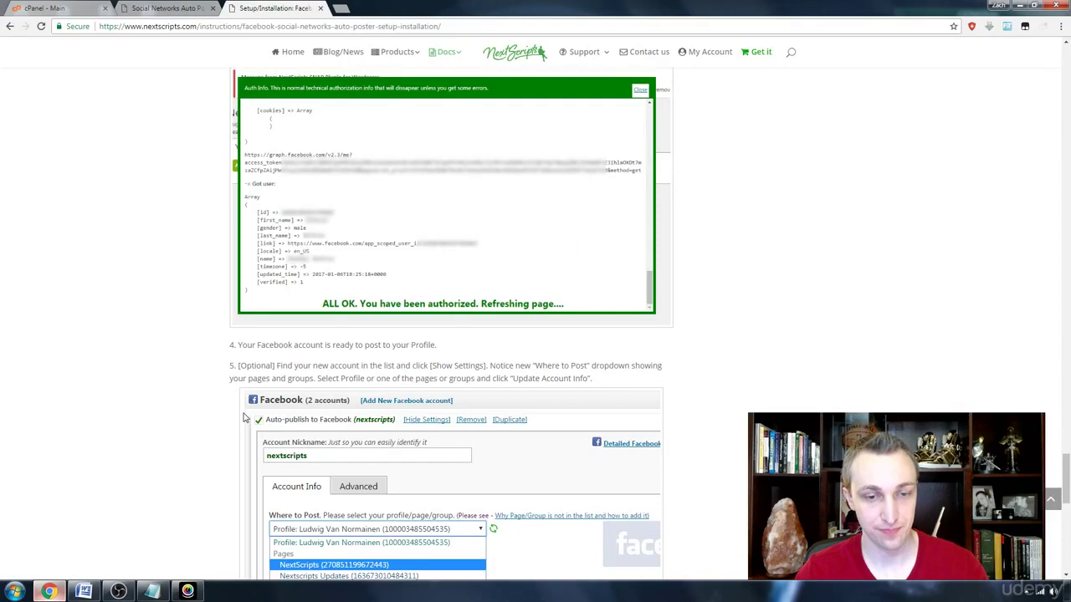
pyautogui.scroll(-1, 435, 414)
pyautogui.scroll(-3, 436, 414)
pyautogui.scroll(-1, 436, 414)
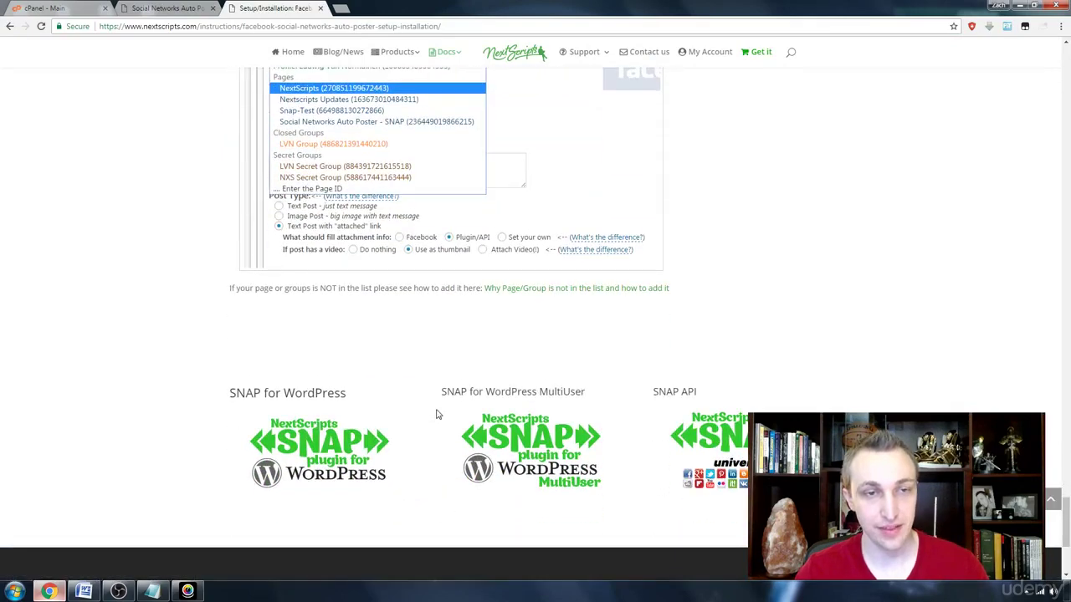
pyautogui.scroll(-1, 435, 414)
pyautogui.scroll(1, 436, 415)
pyautogui.scroll(1, 436, 412)
pyautogui.scroll(1, 435, 410)
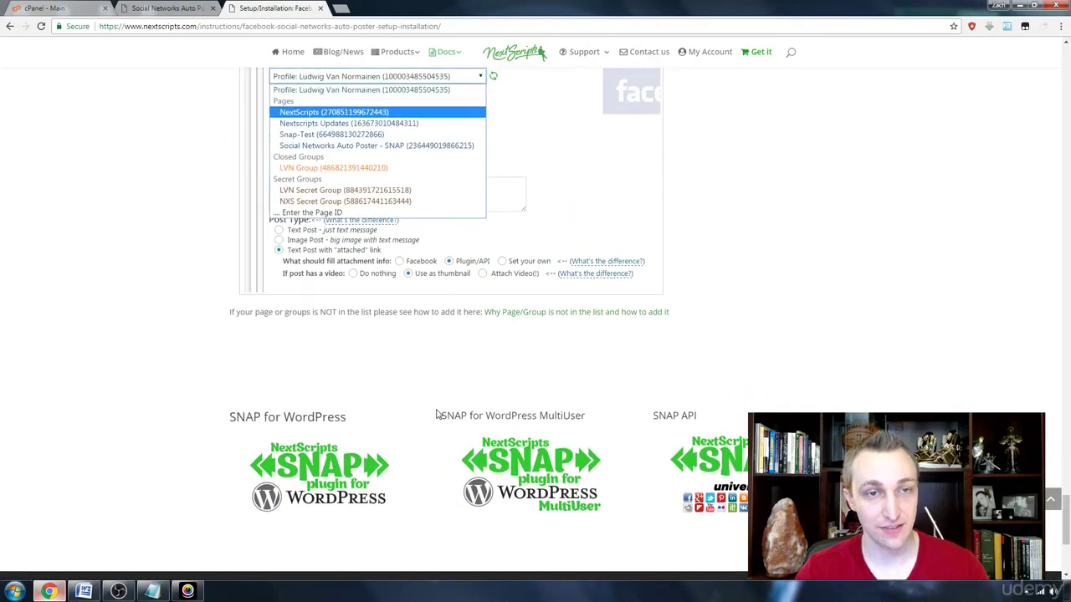
pyautogui.scroll(1, 434, 407)
pyautogui.scroll(1, 435, 407)
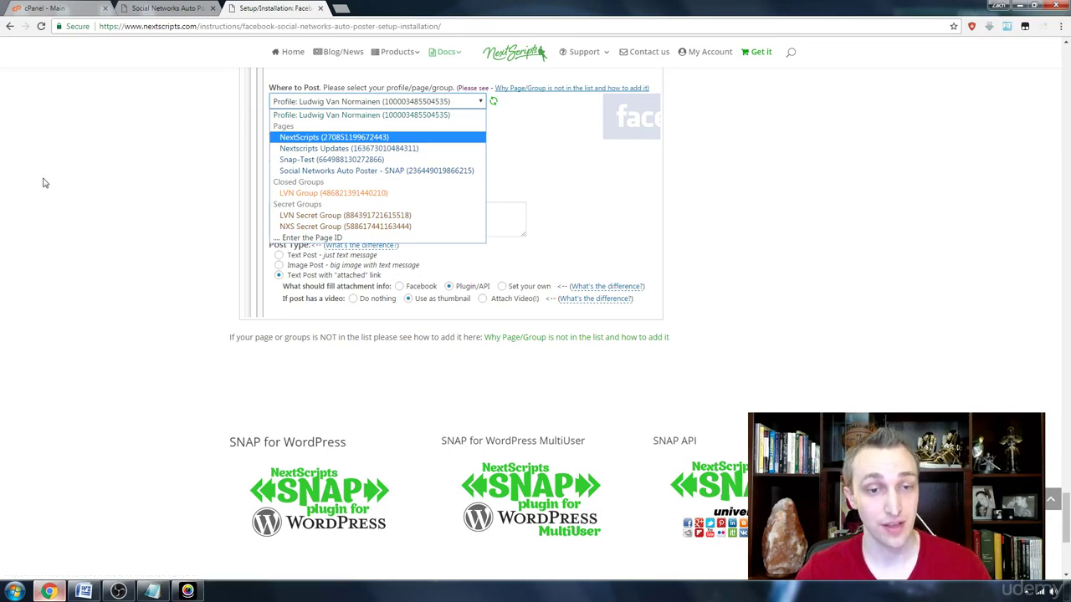
# Browse networks like Twitter and Pinterest, keep Facebook selected, and return to the guide
pyautogui.hotkey('ctrl', 'shift', 'Tab')
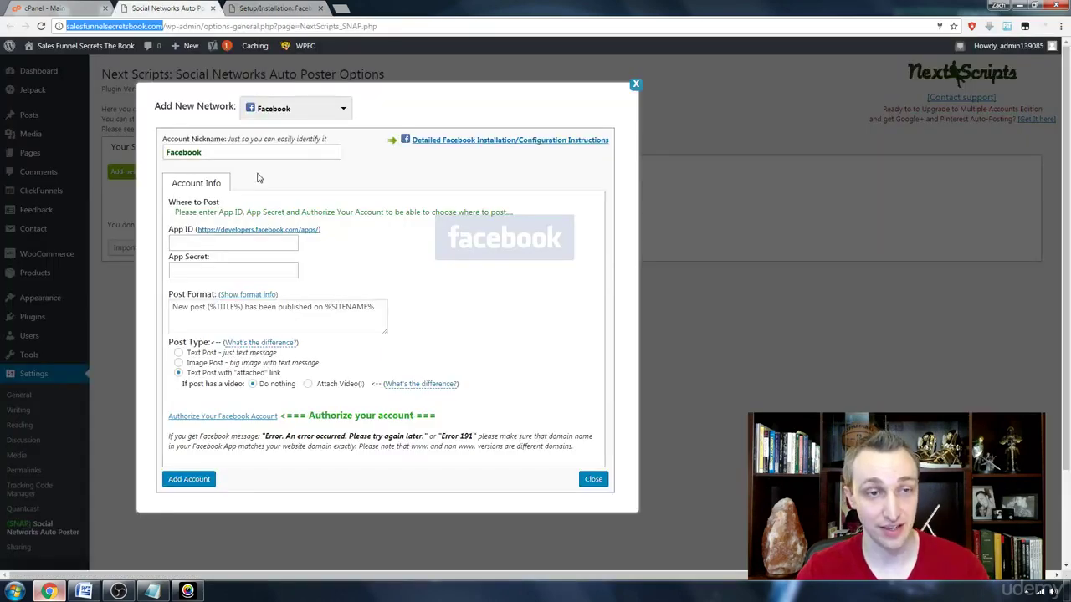
pyautogui.click(312, 111)
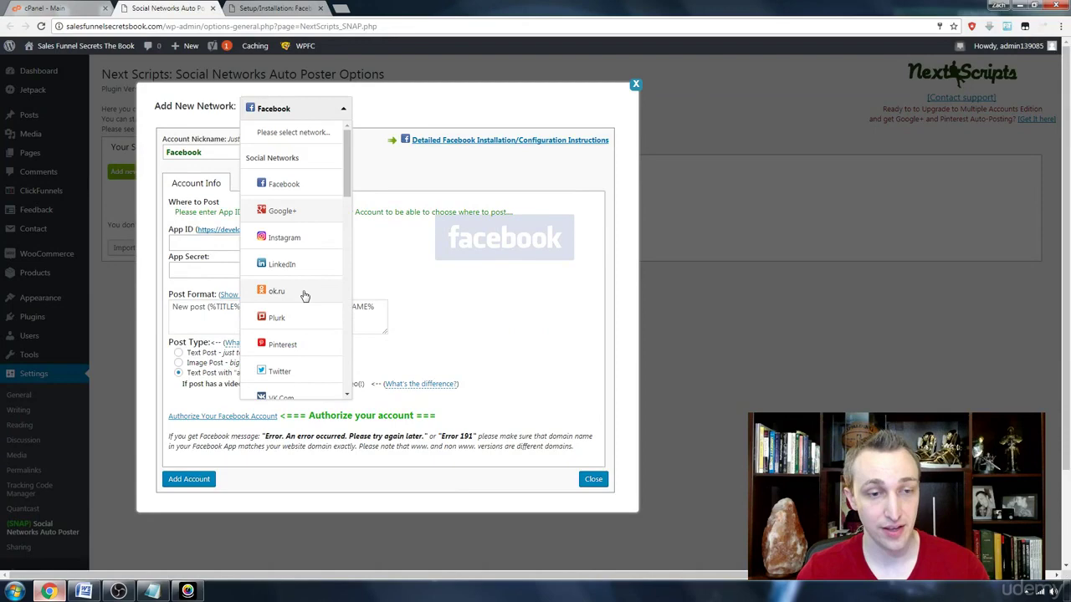
pyautogui.scroll(-3, 304, 293)
pyautogui.scroll(-2, 304, 295)
pyautogui.scroll(-2, 304, 295)
pyautogui.scroll(-1, 304, 295)
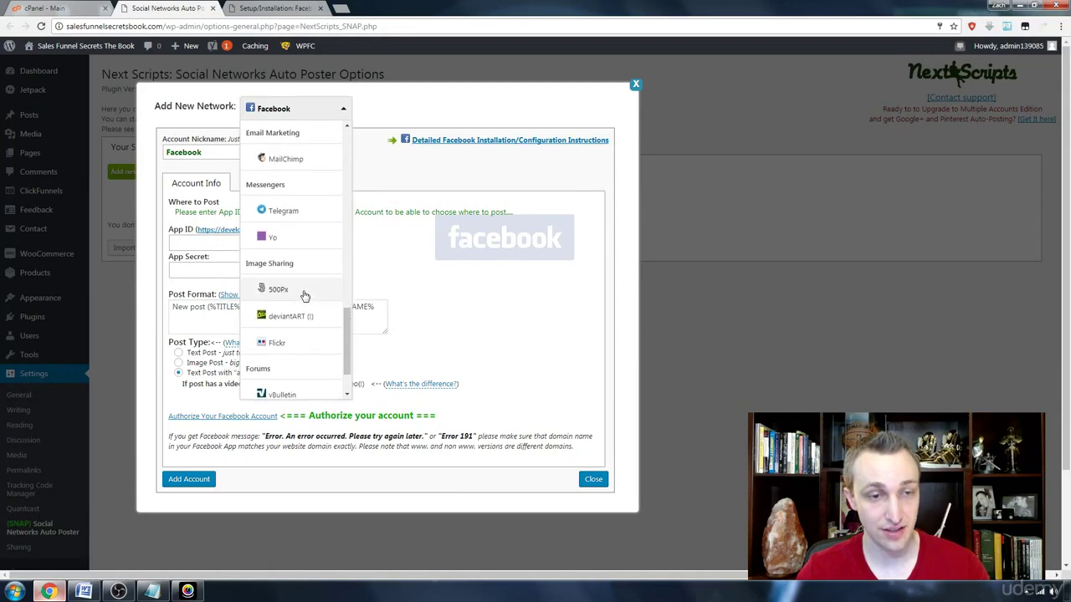
pyautogui.scroll(-1, 305, 295)
pyautogui.scroll(2, 304, 296)
pyautogui.scroll(2, 304, 295)
pyautogui.scroll(2, 304, 296)
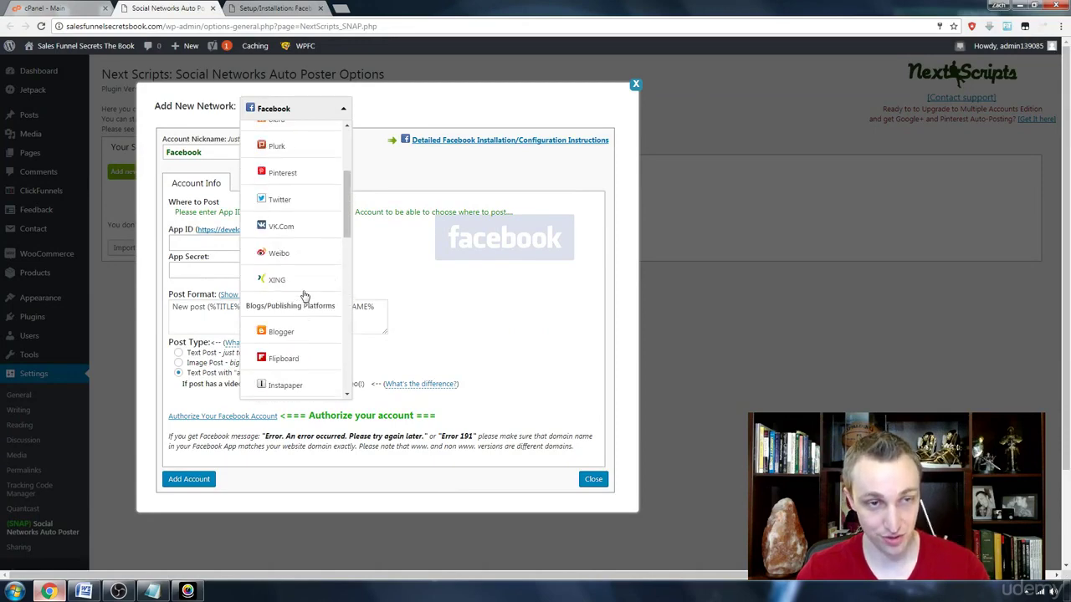
pyautogui.scroll(2, 305, 295)
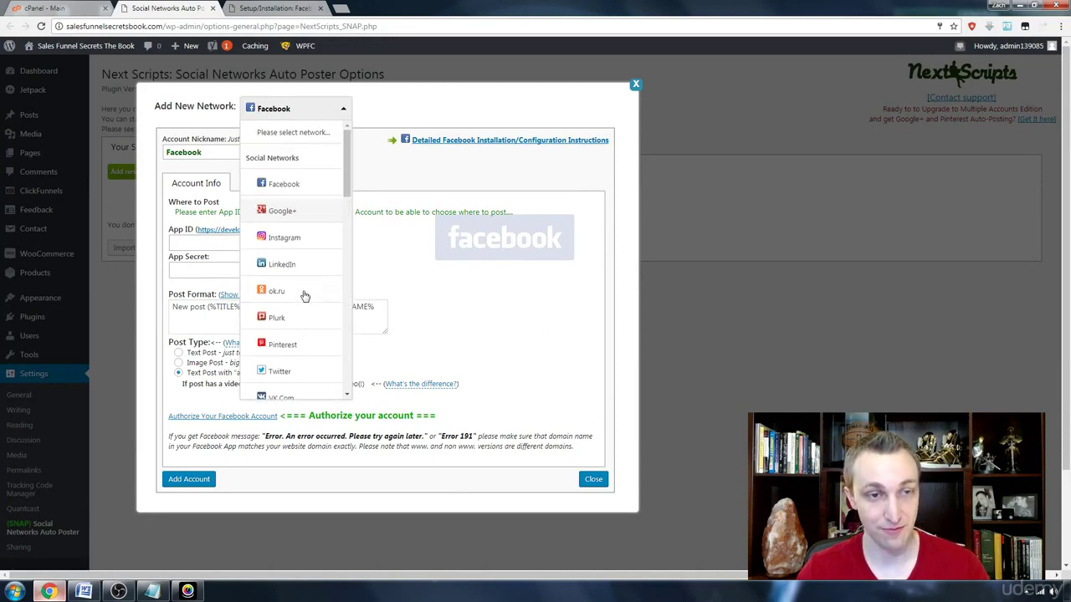
pyautogui.click(599, 103)
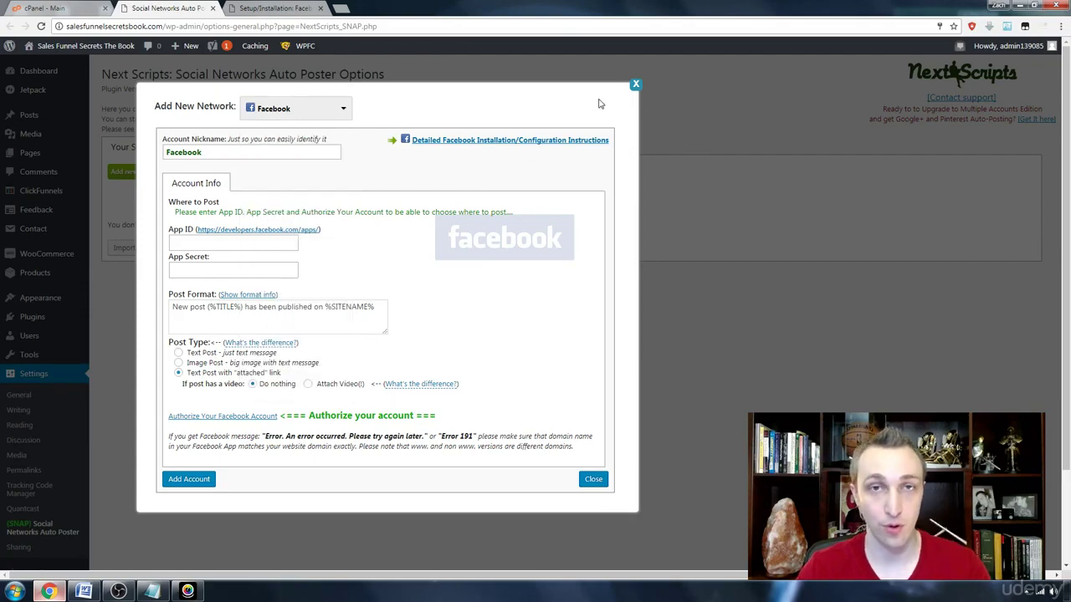
pyautogui.hotkey('ctrl', 'Tab')
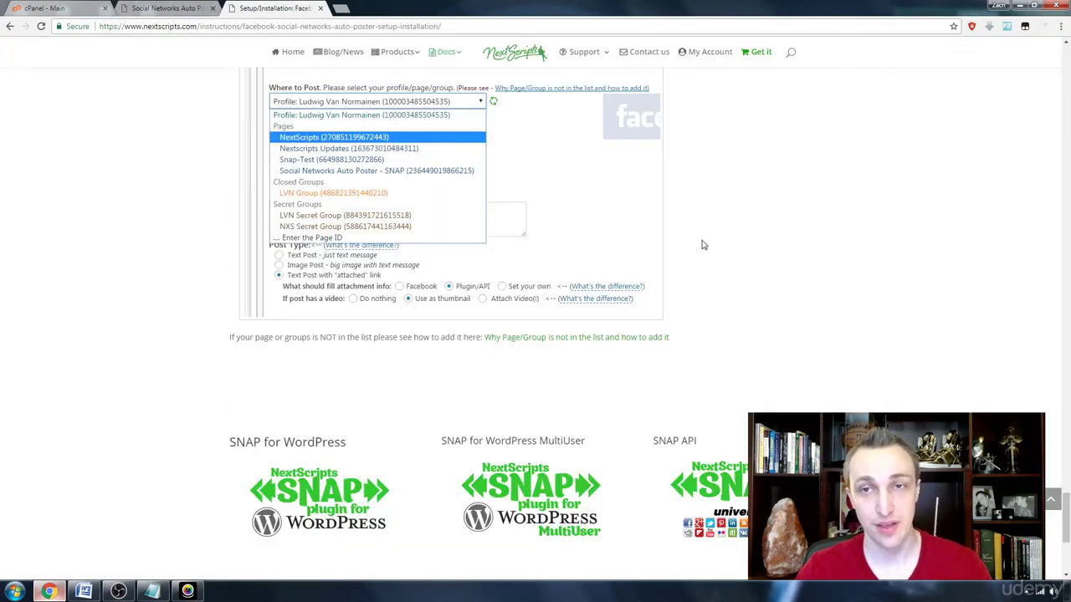
# Open SNAP Pro and scroll to the Get It section with Pro plugin and API pricing
pyautogui.scroll(15, 703, 244)
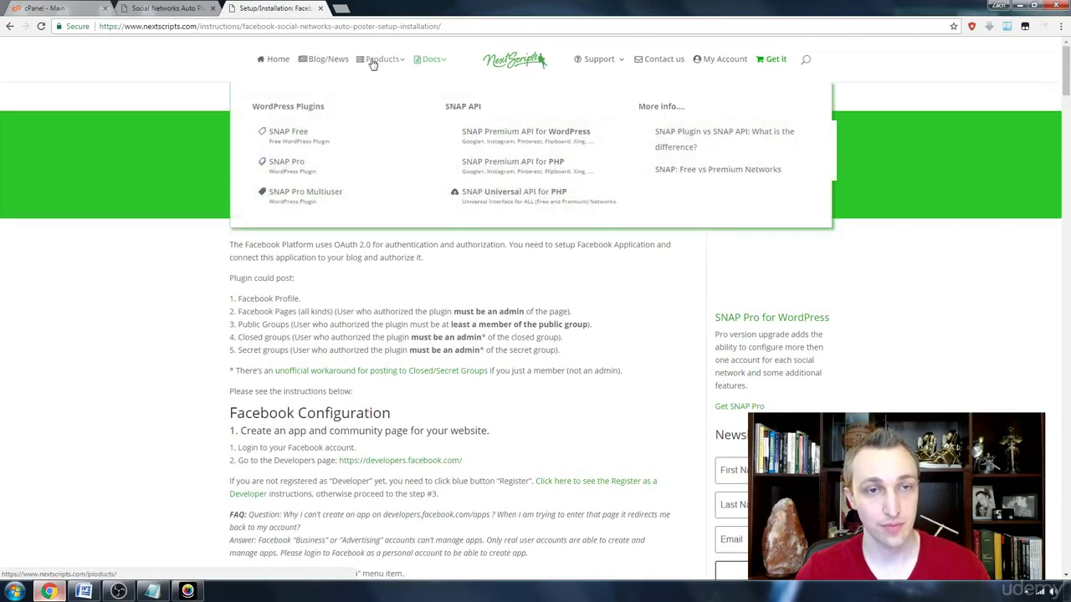
pyautogui.click(293, 167)
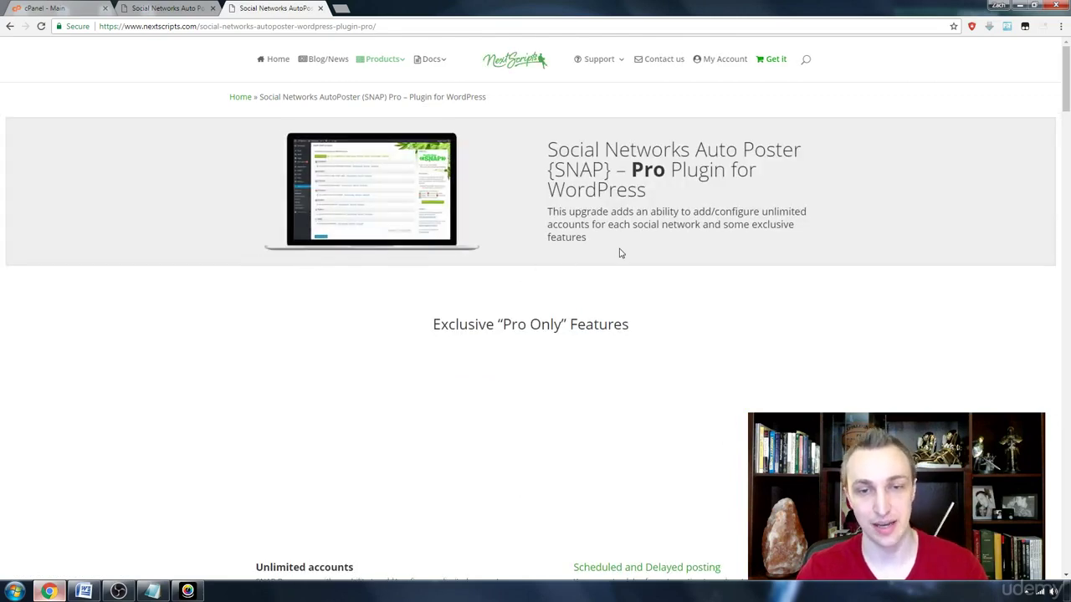
pyautogui.scroll(-1, 621, 253)
pyautogui.scroll(-2, 620, 254)
pyautogui.scroll(-1, 619, 253)
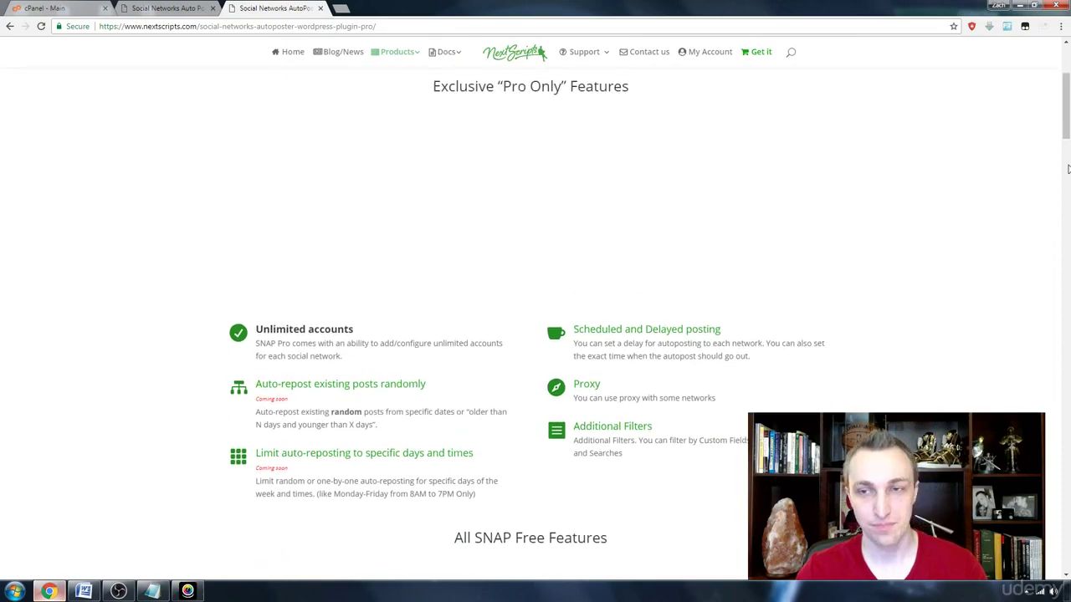
pyautogui.moveTo(1067, 125)
pyautogui.mouseDown()
pyautogui.moveTo(1068, 452)
pyautogui.moveTo(1067, 335)
pyautogui.moveTo(1068, 374)
pyautogui.mouseUp()
pyautogui.tripleClick(643, 295)
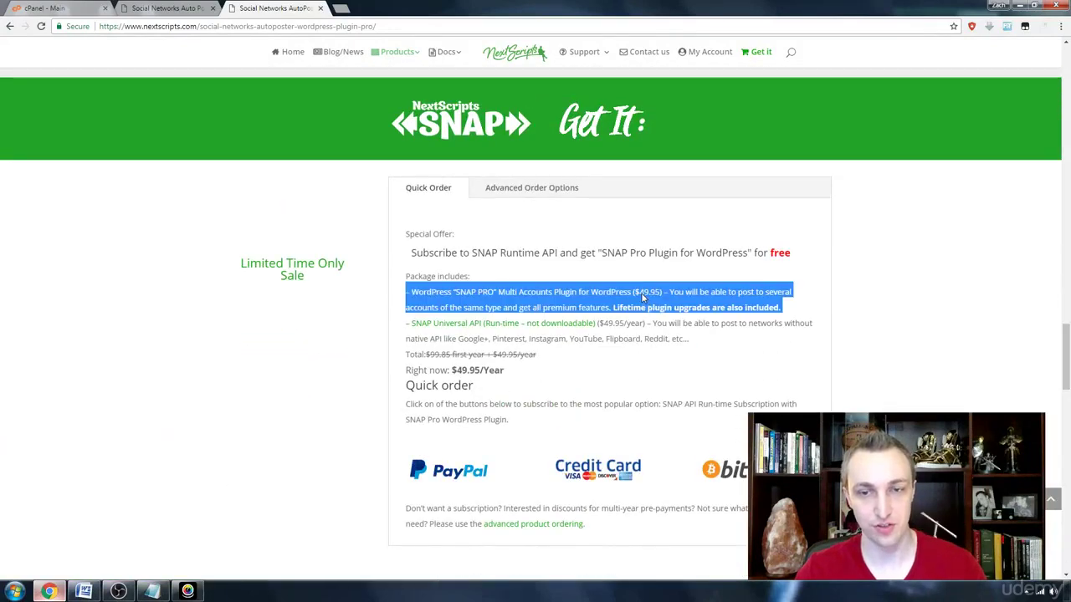
pyautogui.click(709, 306)
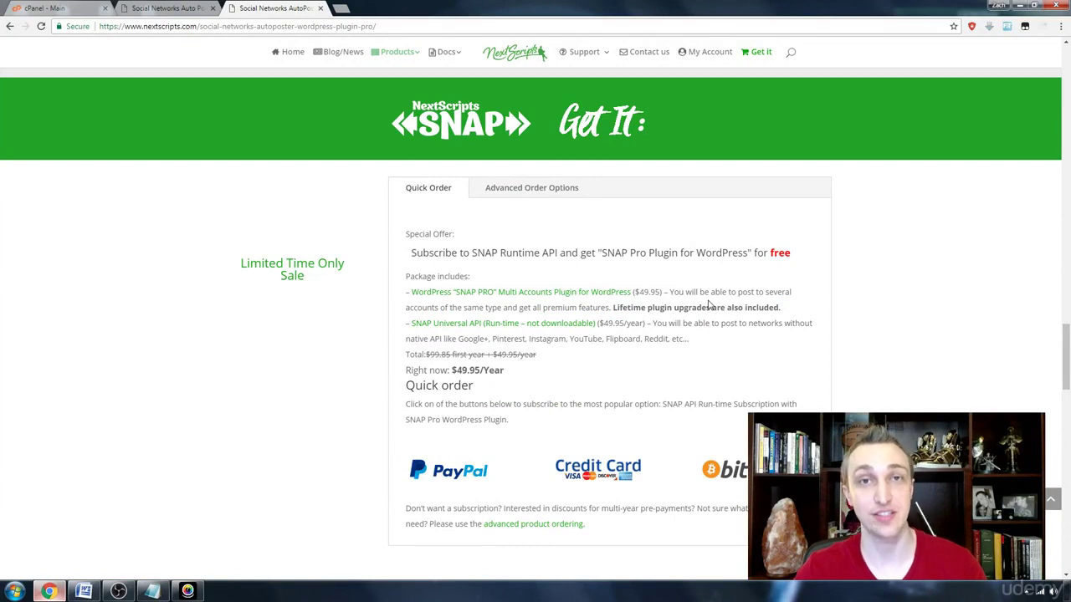